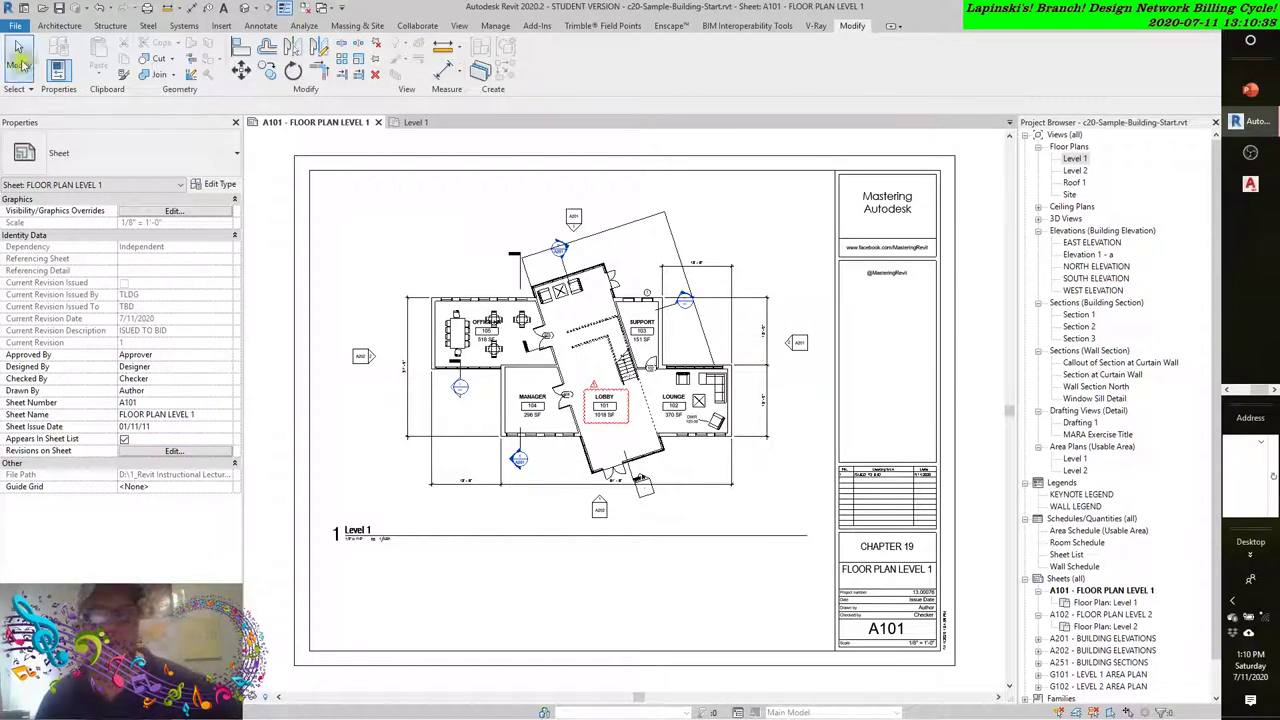
Show the File menu's CAD Formats export choices: DWG, DXF, DGN and ACIS
left_click(17, 27)
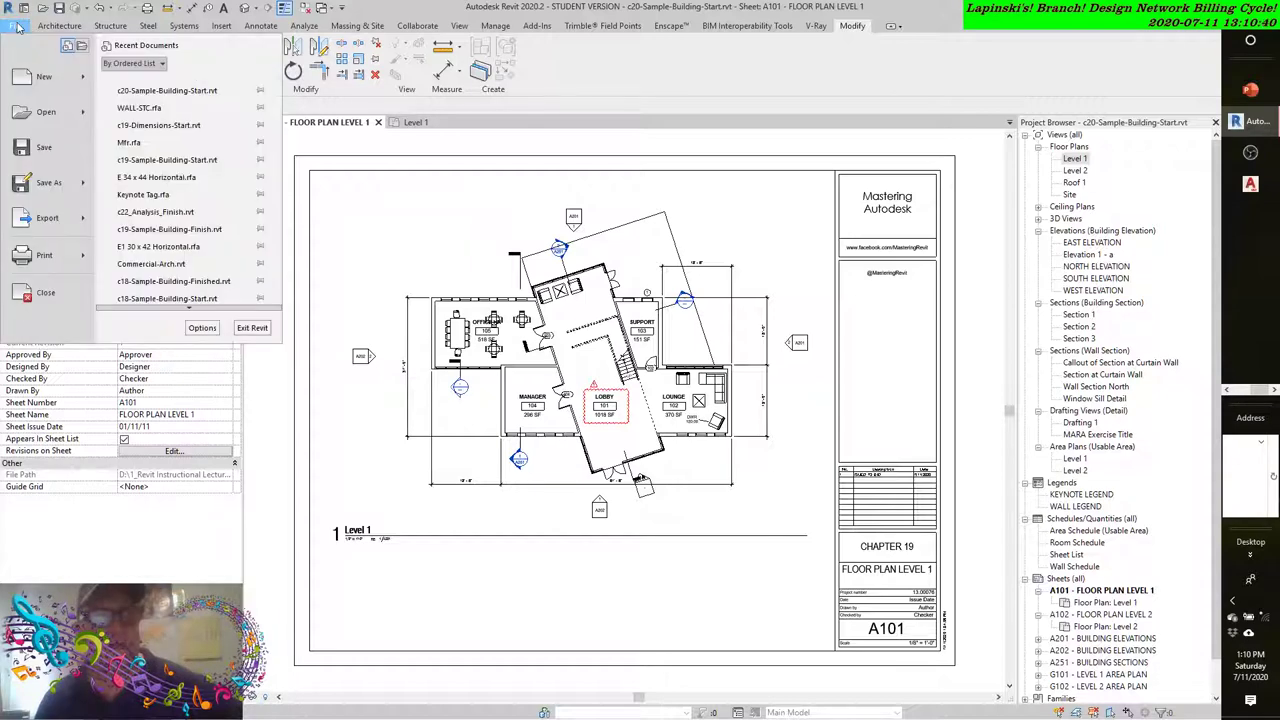
mouse_move(45, 228)
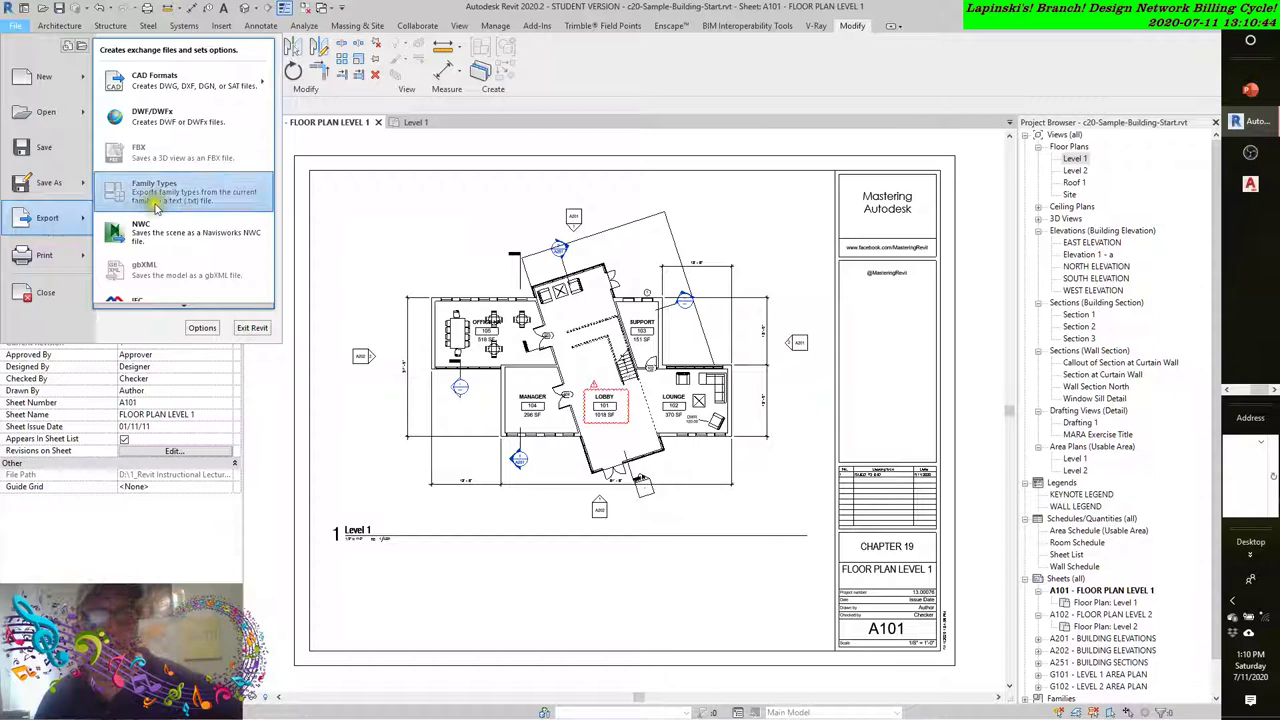
mouse_move(237, 86)
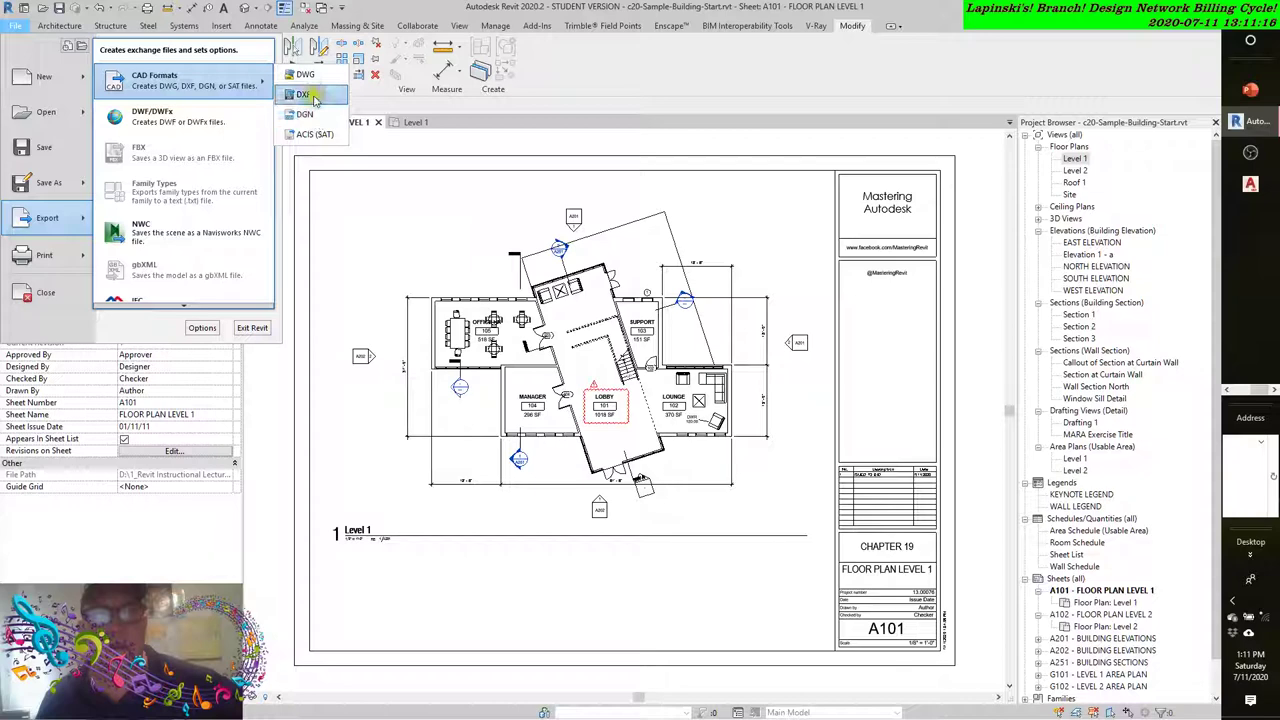
Start a DXF export, try a new set named MASTERING SHEETS, then keep the existing set
left_click(303, 94)
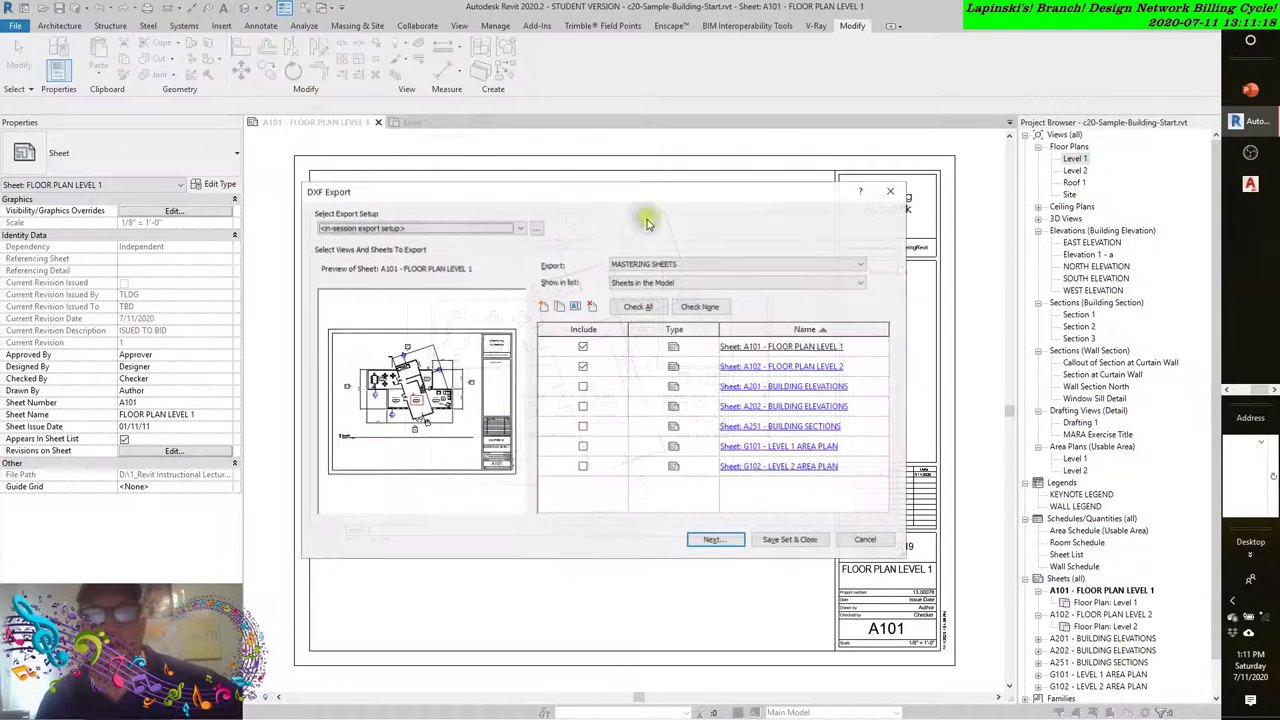
left_click_drag(634, 197, 628, 143)
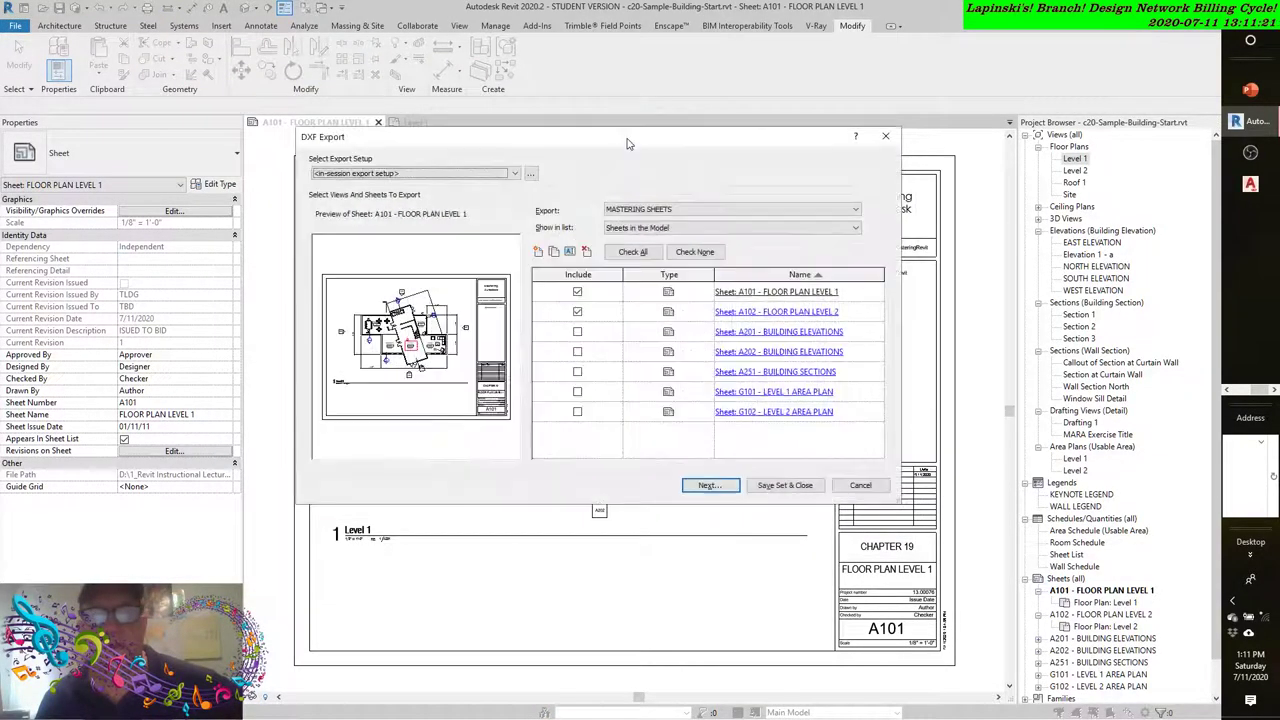
left_click(538, 253)
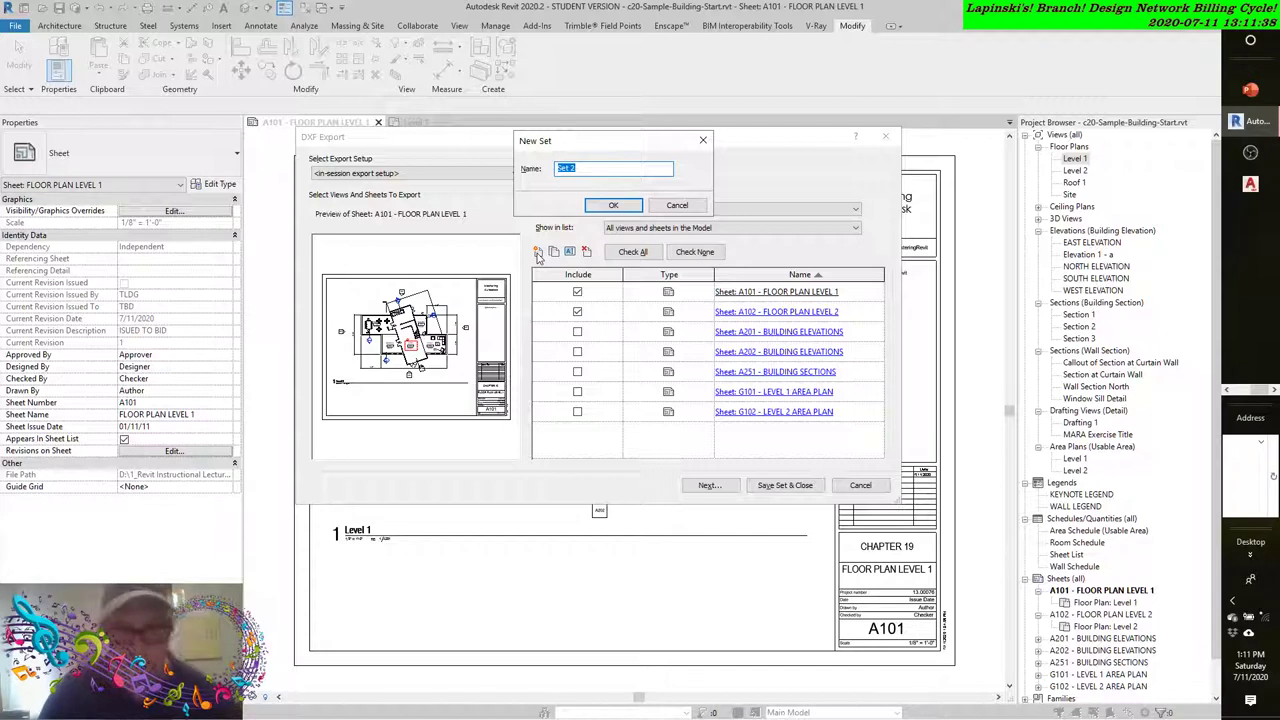
type("MASTER")
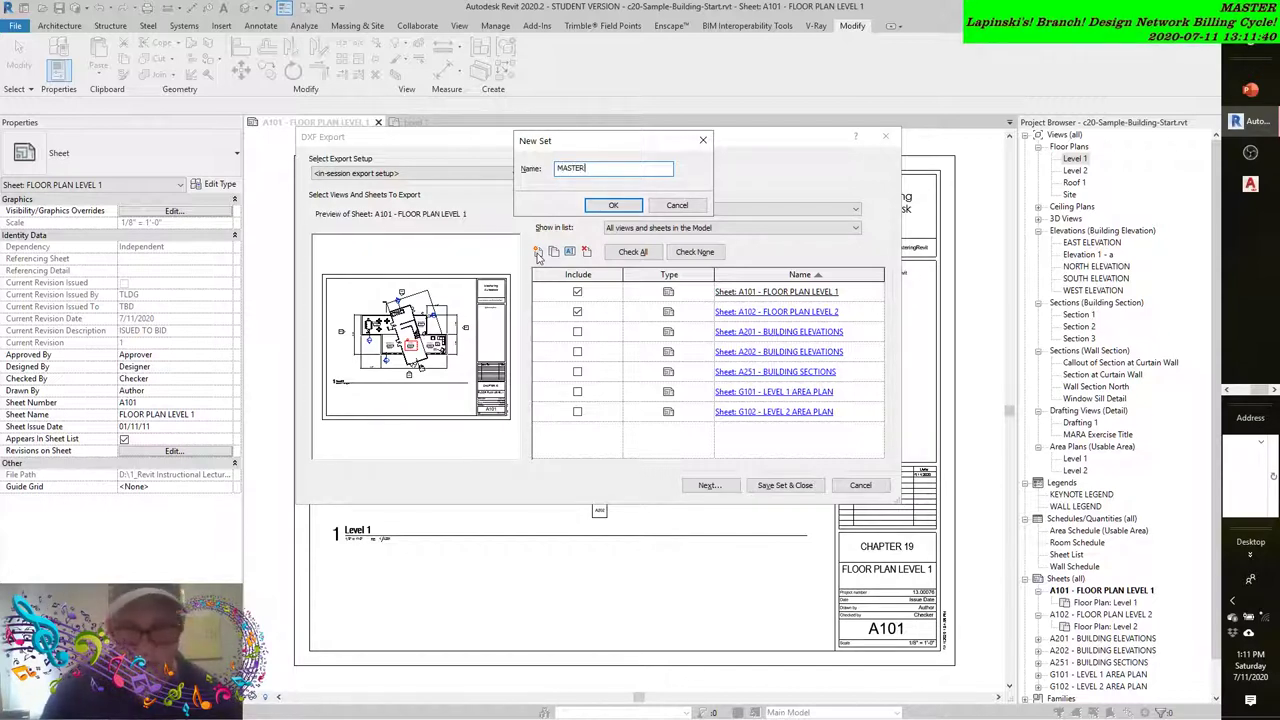
type("ING SHEETS")
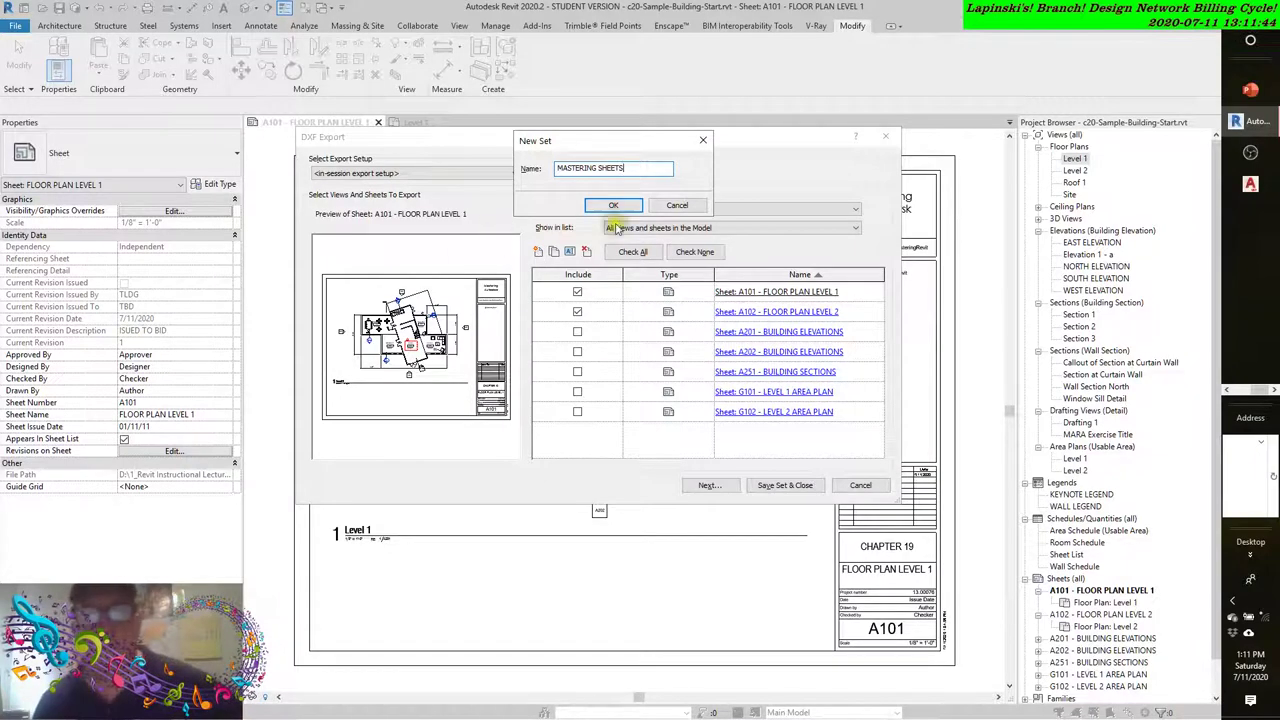
left_click(607, 206)
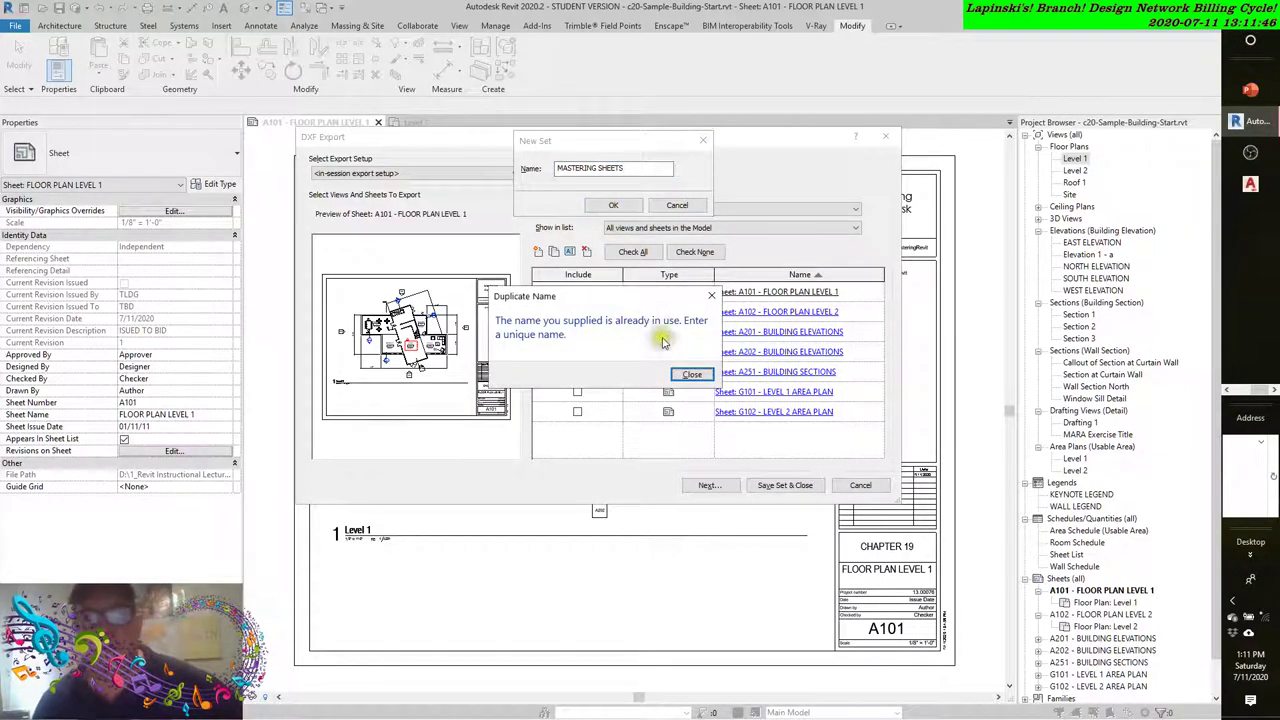
left_click(691, 373)
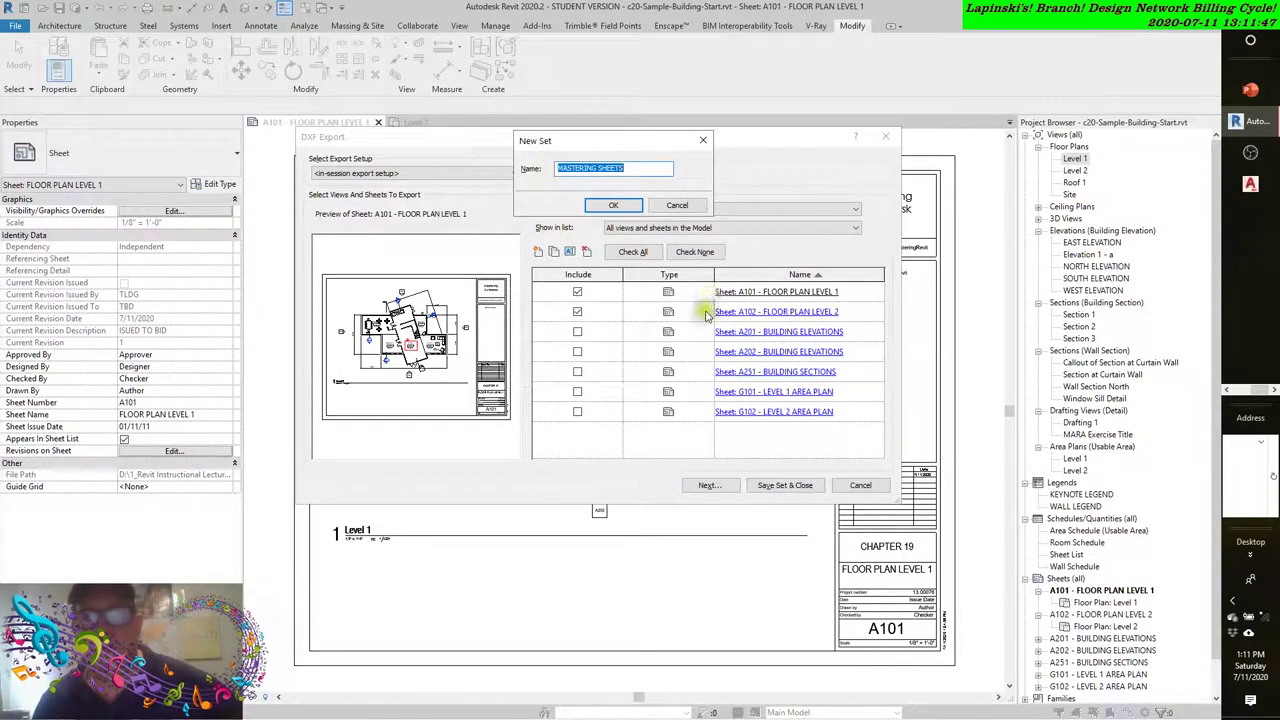
left_click(664, 206)
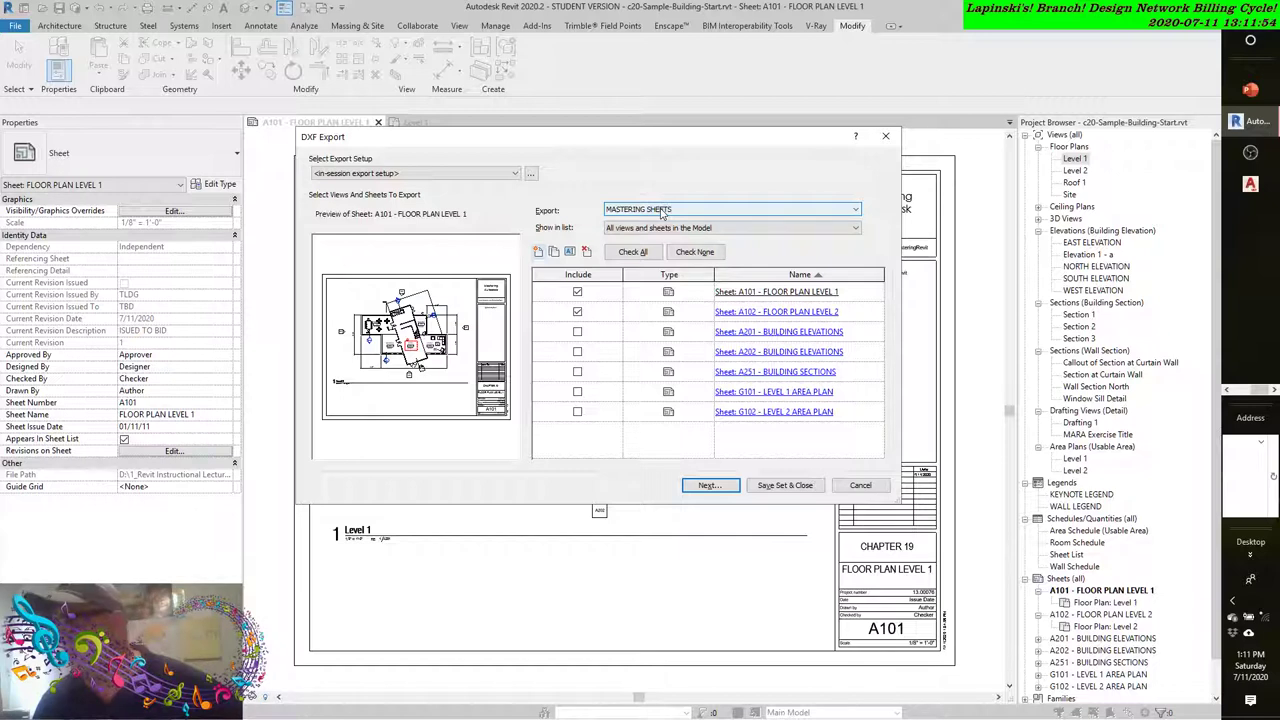
List only Sheets in the Model, then sort the list by name and type
left_click(672, 228)
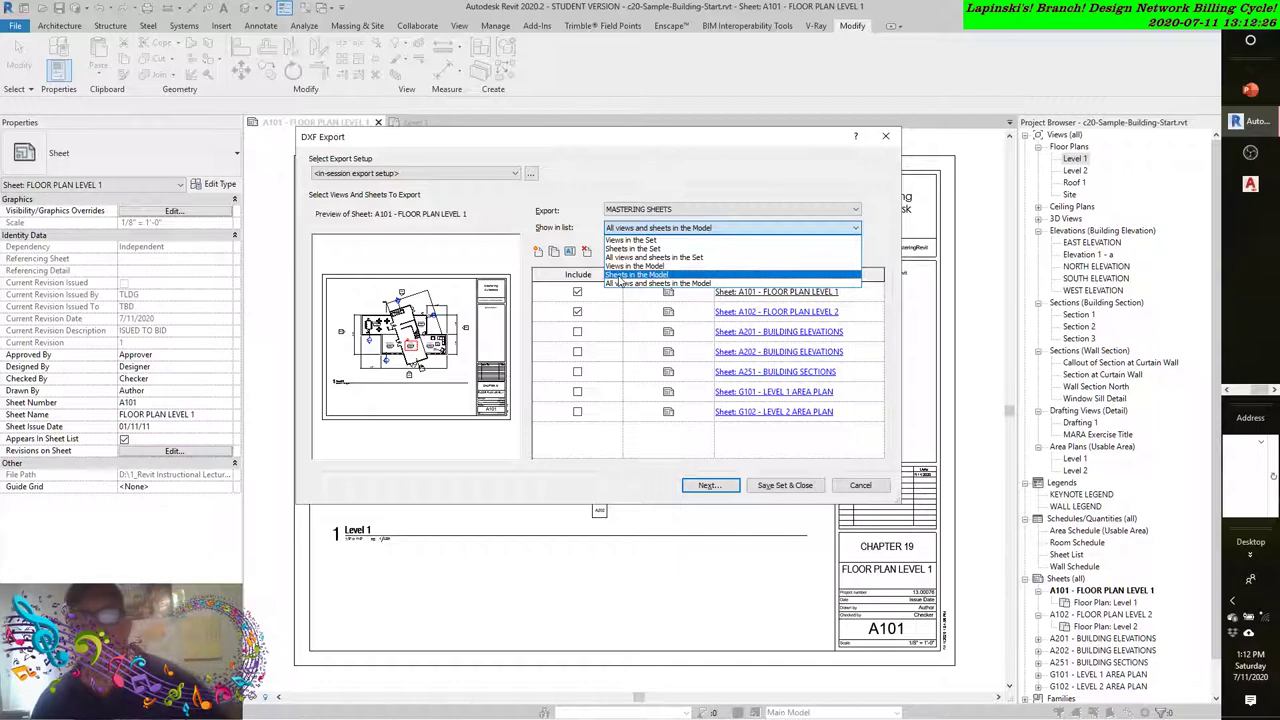
left_click(618, 275)
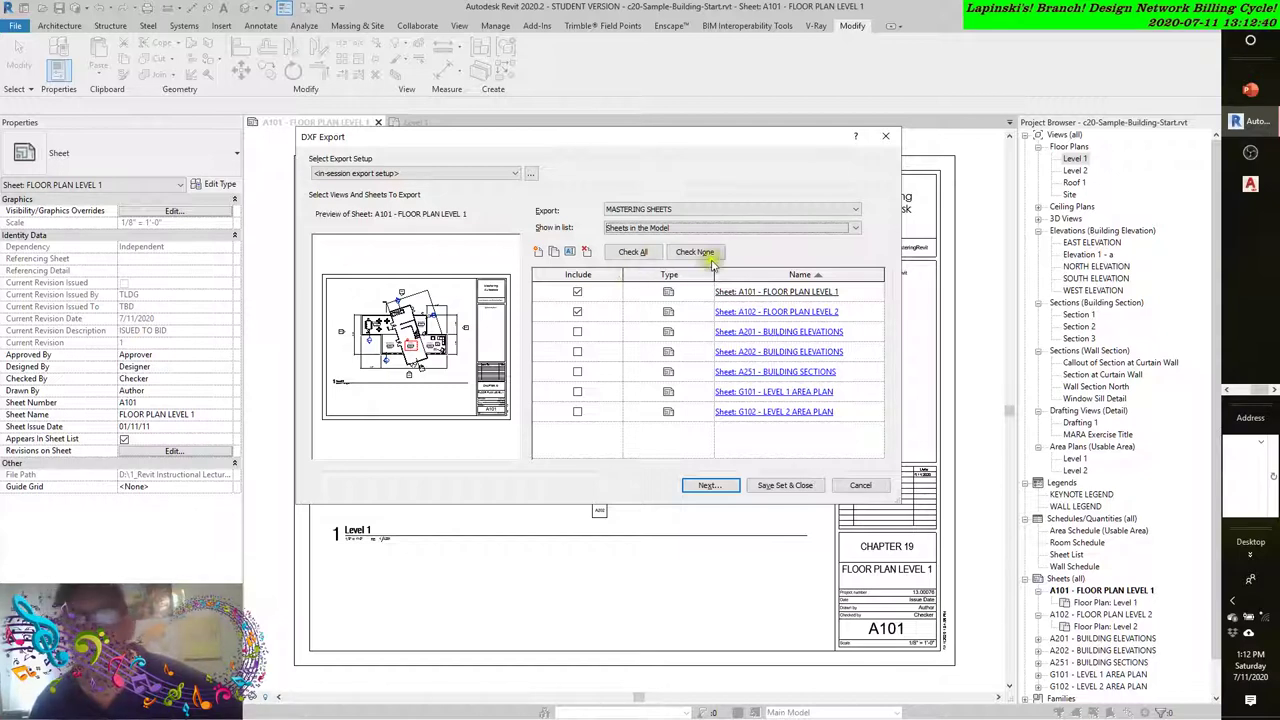
left_click(764, 277)
left_click(698, 276)
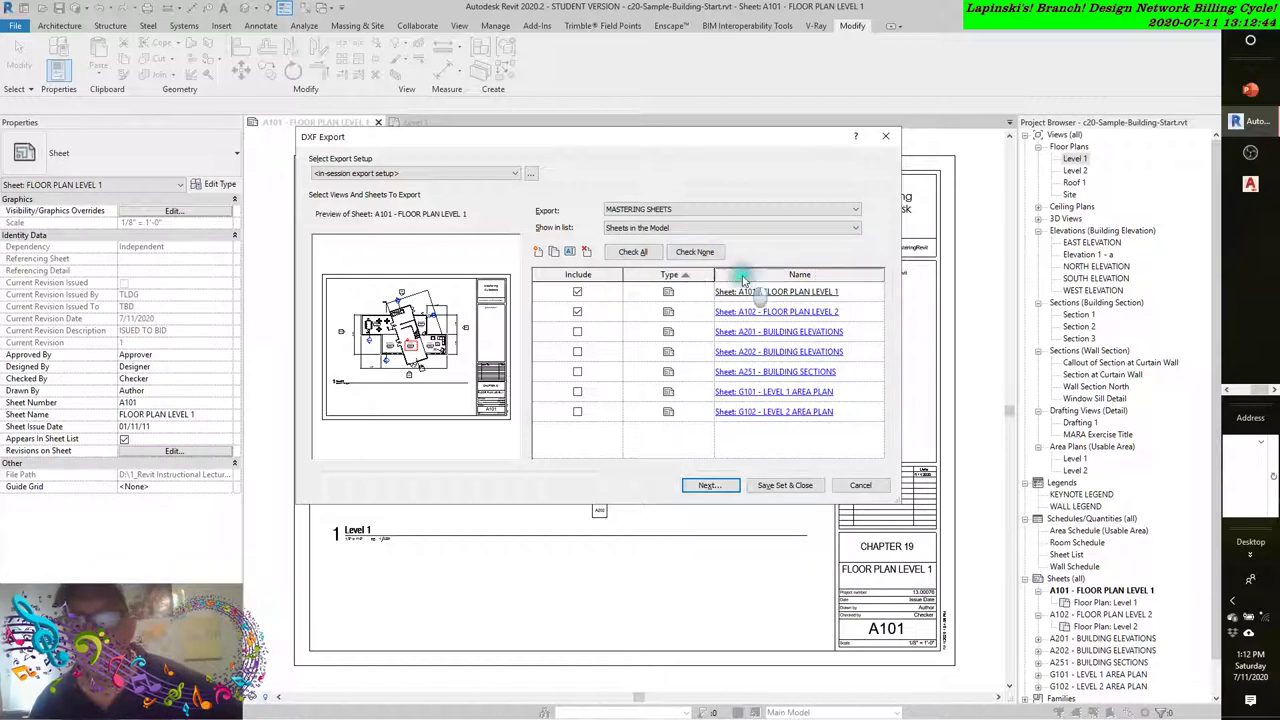
Re-sort the sheet list by Name, leaving only A101 and A102 checked
left_click(743, 276)
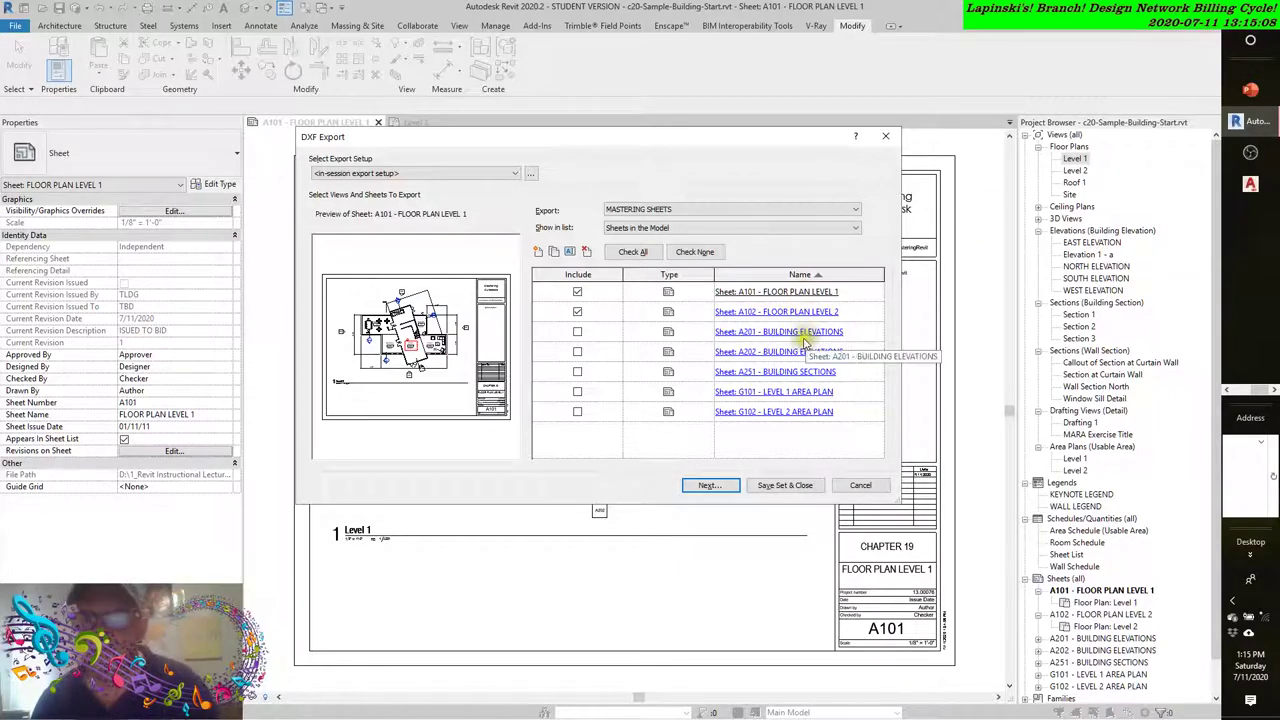
left_click(706, 486)
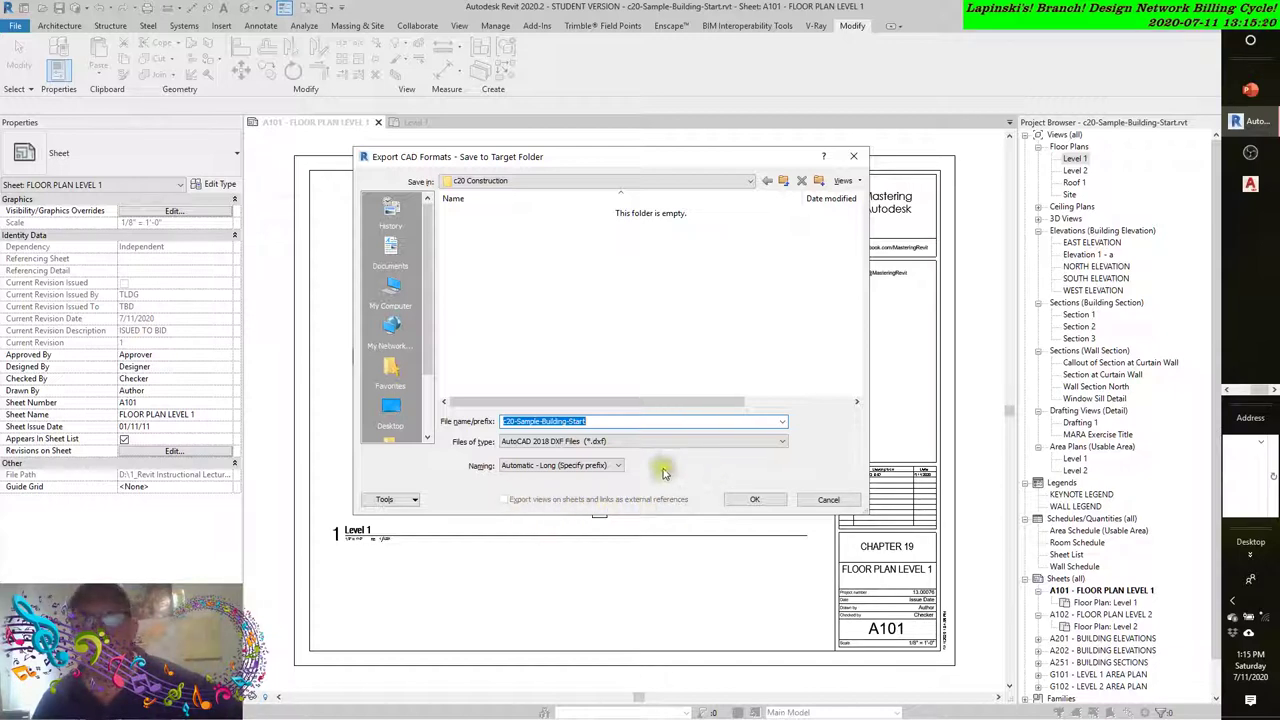
left_click(630, 441)
left_click(610, 450)
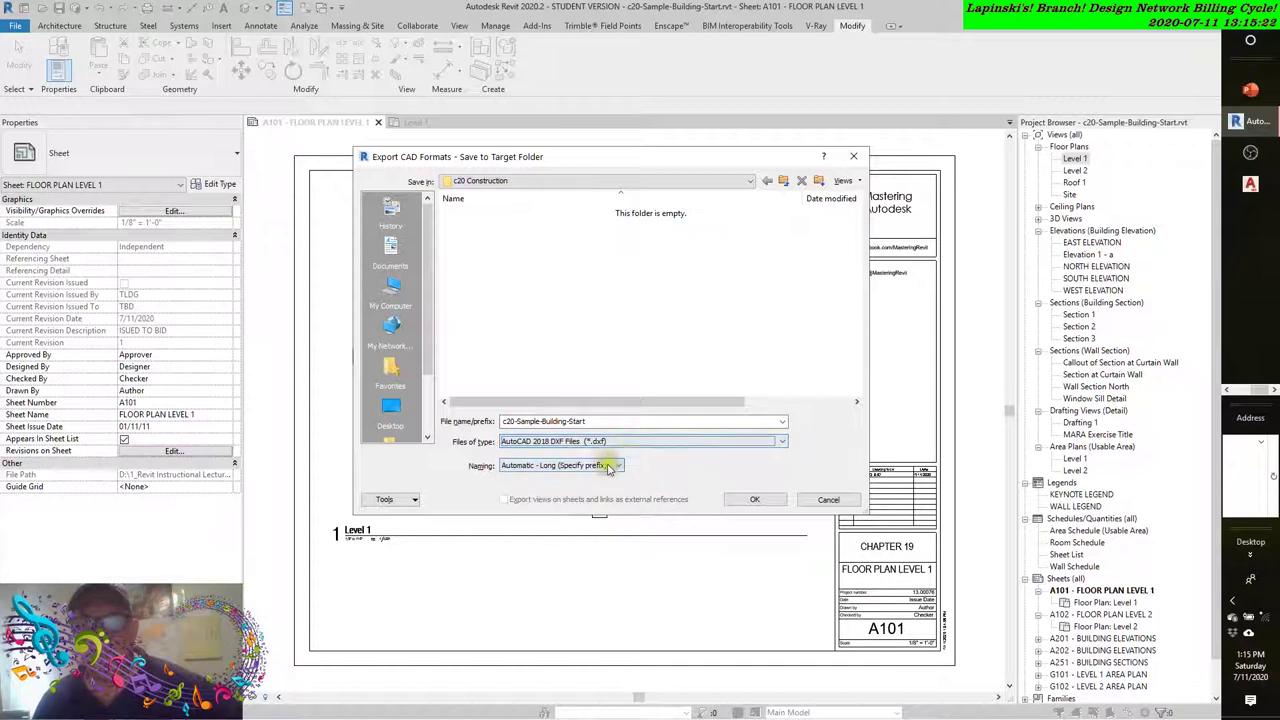
left_click(610, 467)
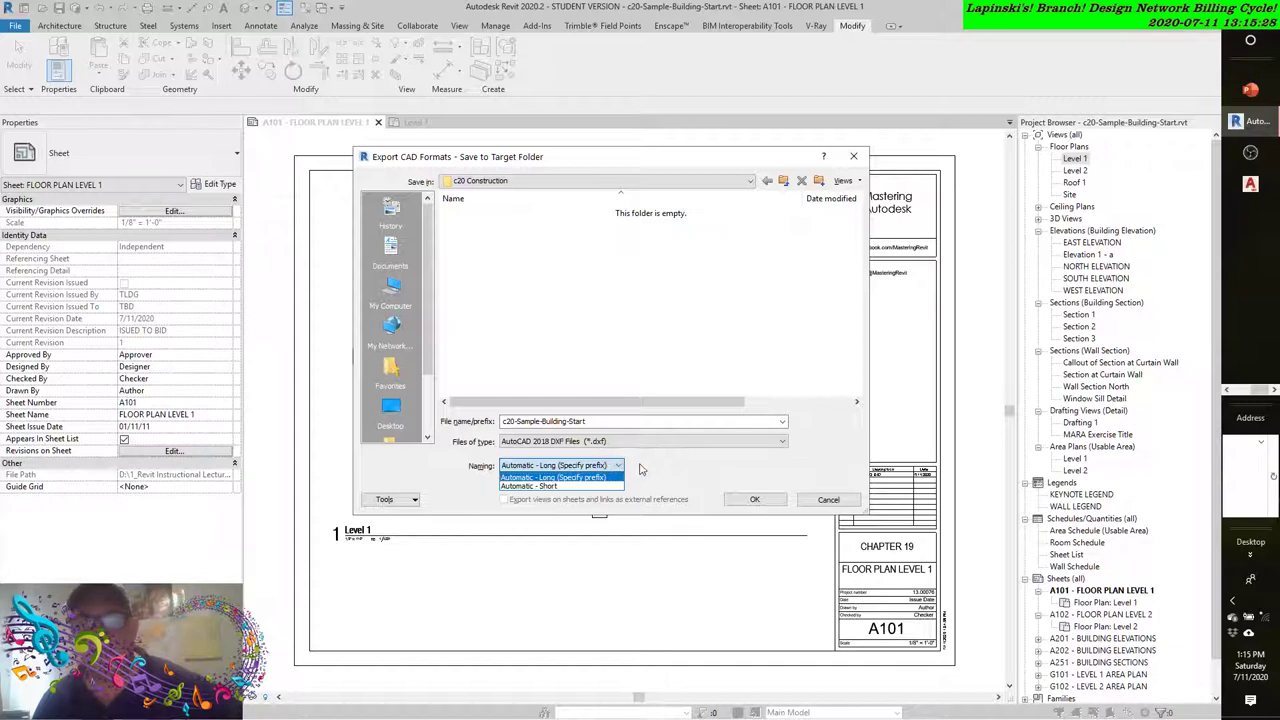
left_click(640, 470)
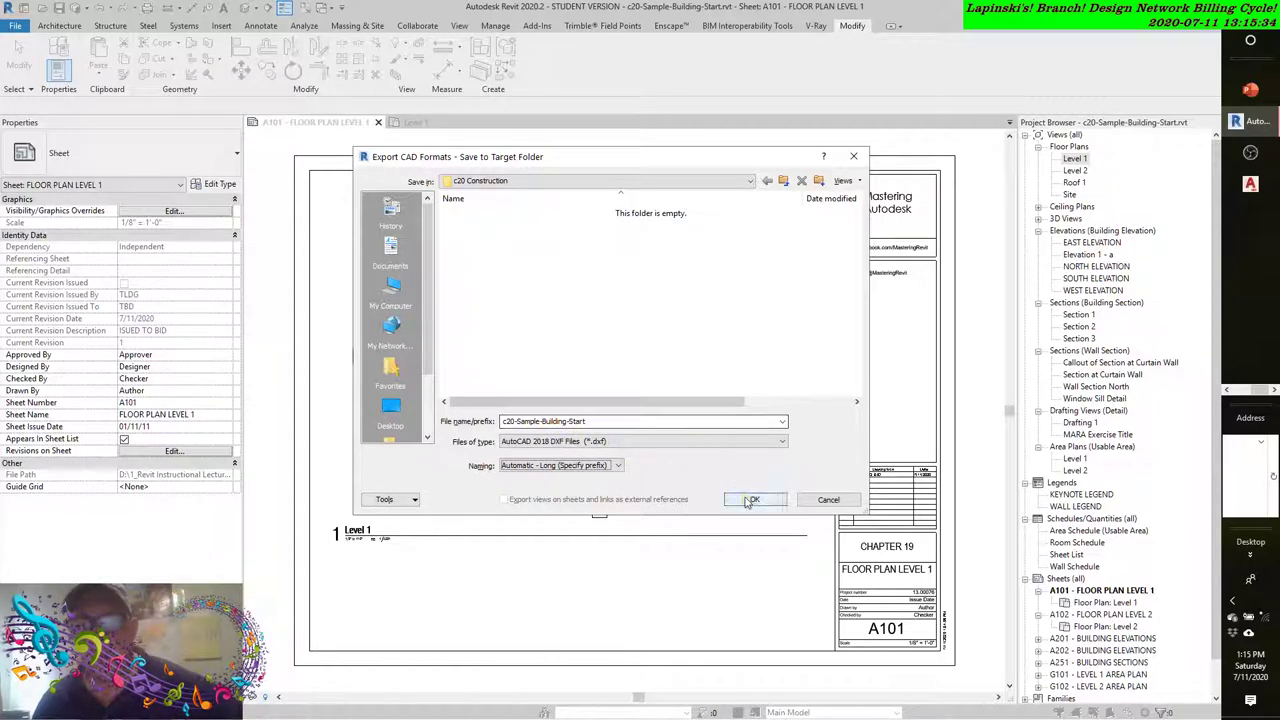
left_click(828, 500)
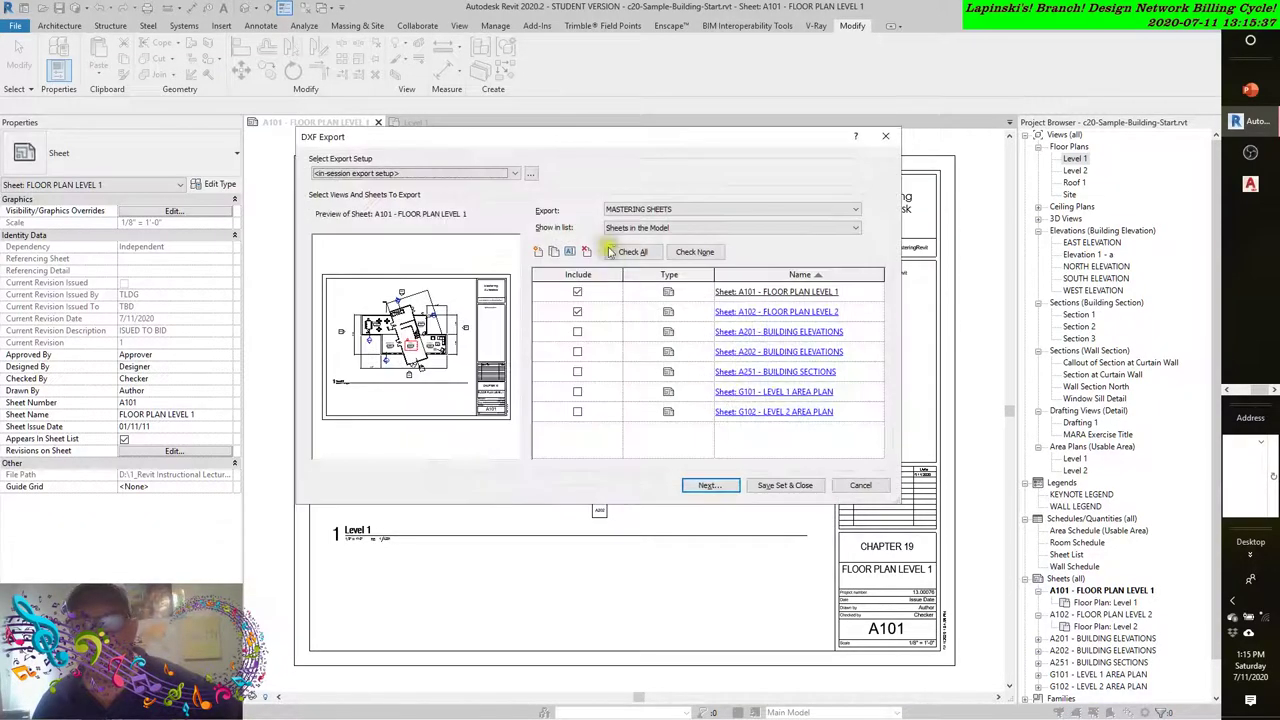
Set export coordinates to Internal Origin in the DWG/DXF setup, then continue to saving
left_click(530, 174)
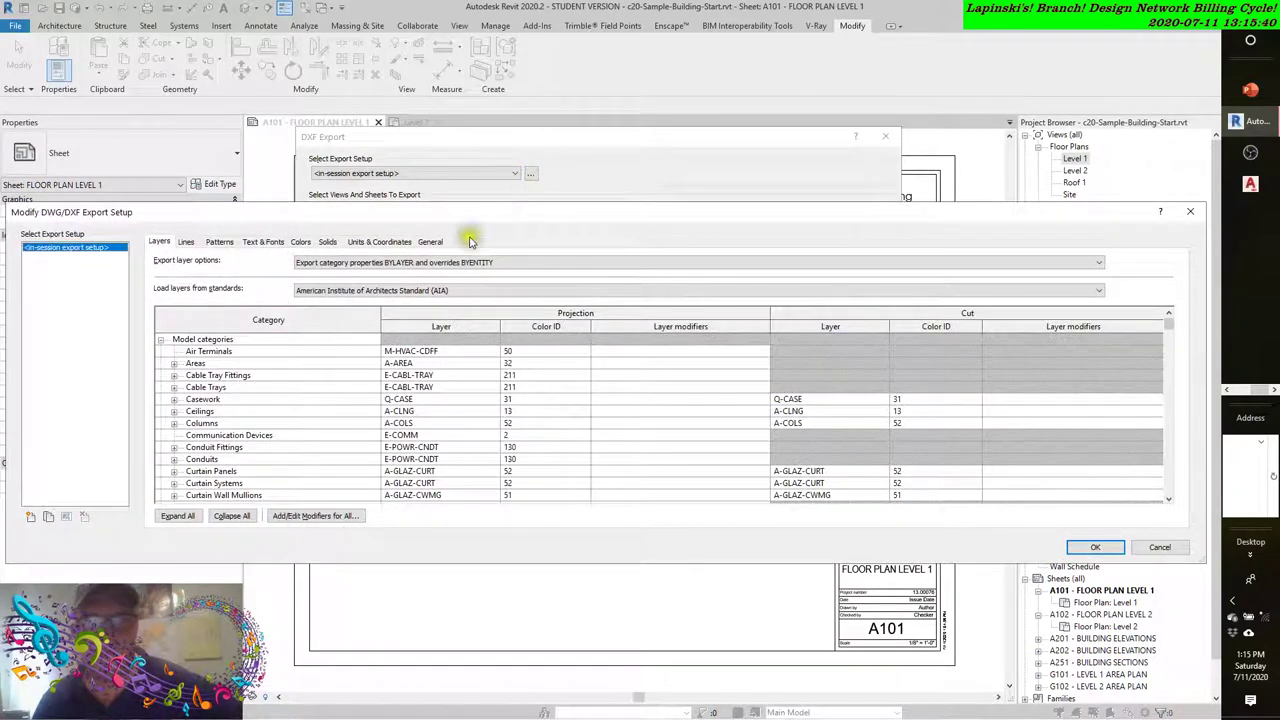
left_click(379, 242)
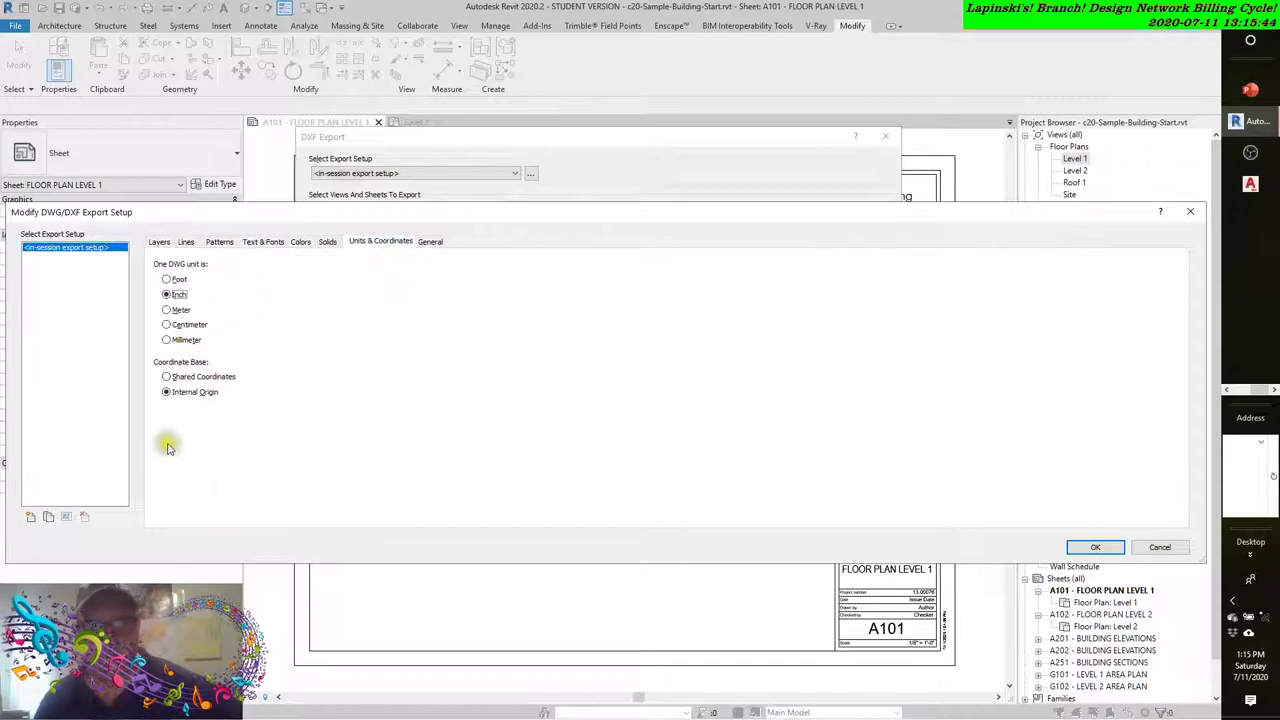
left_click(167, 377)
left_click(167, 392)
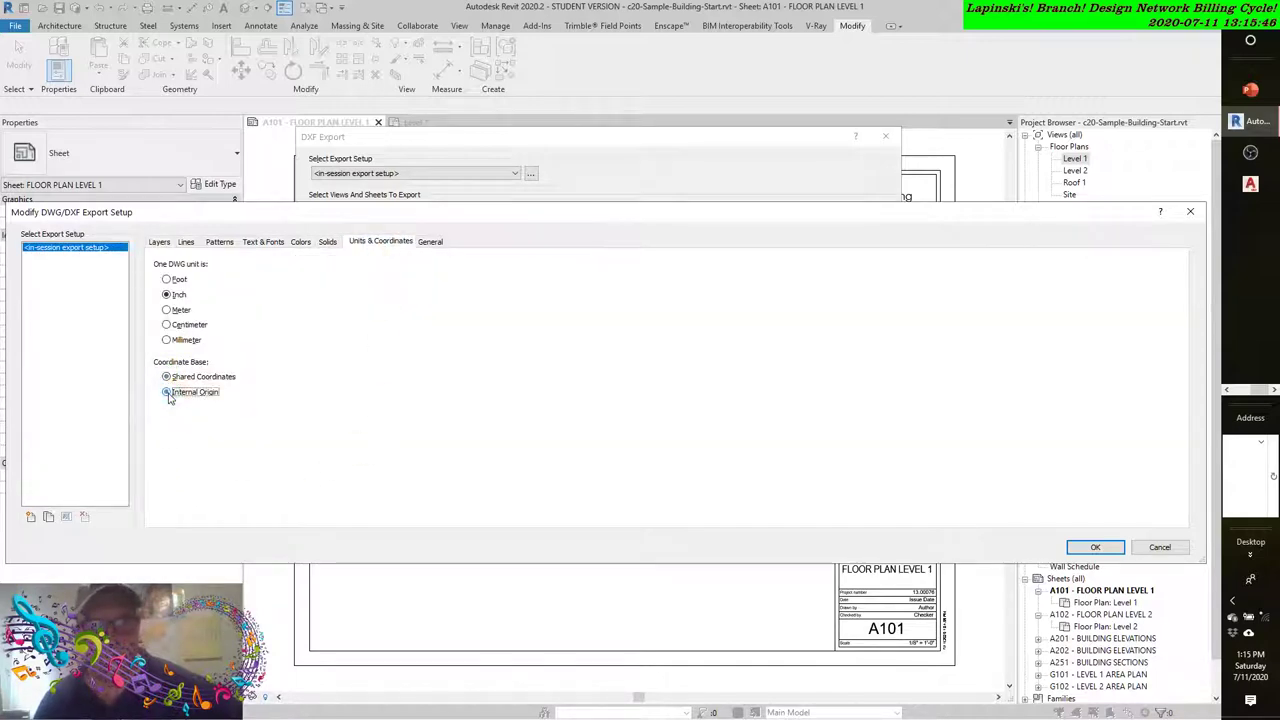
left_click(1095, 547)
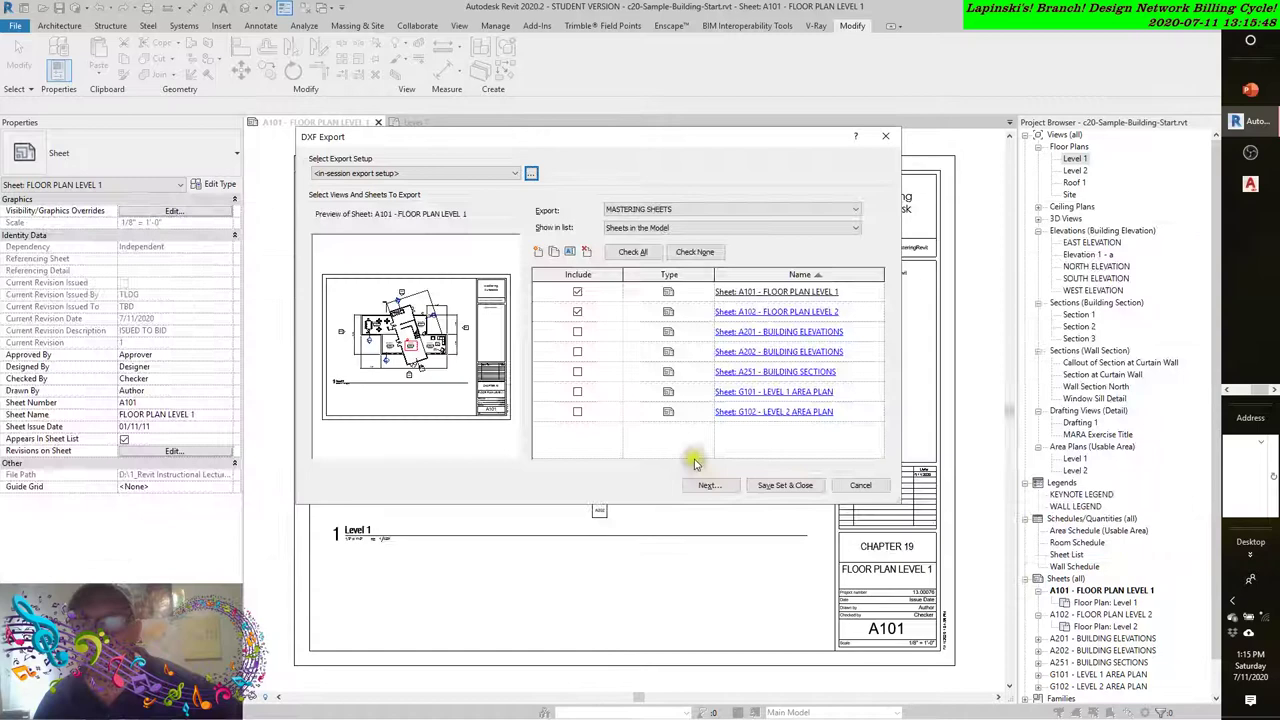
left_click(709, 487)
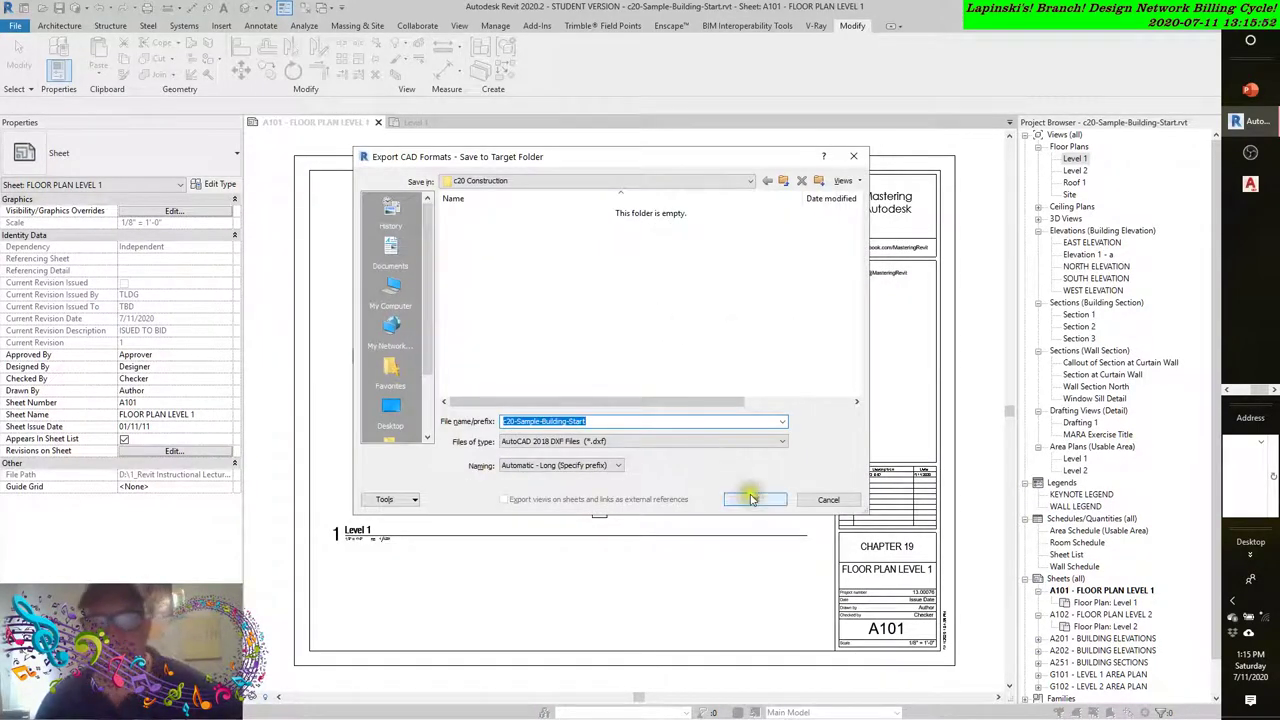
Keep Automatic - Long naming; append 'This WILL ENSURE YOU MUST CHANGE THE FILE NAME AND LOSE THE BIDEIRECTIONAL ASSOCIATIVITY OF THIESE FILES' to the prefix
left_click(610, 465)
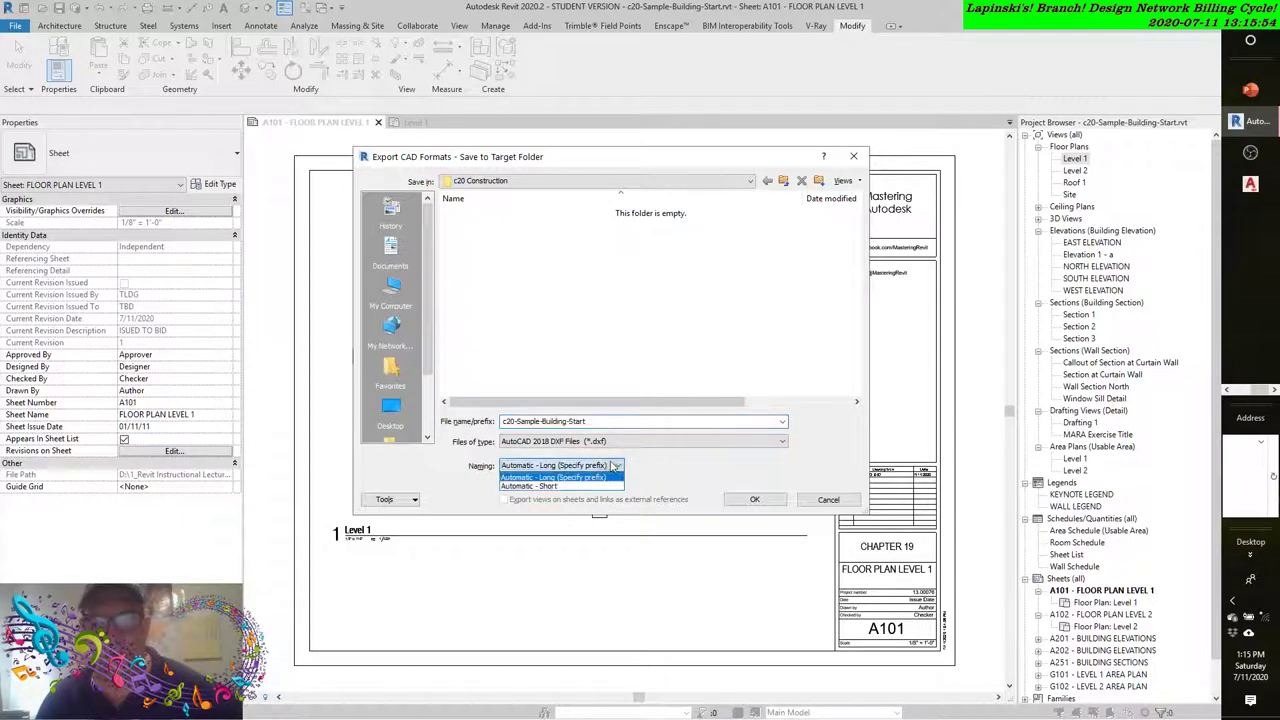
left_click(563, 478)
left_click(588, 421)
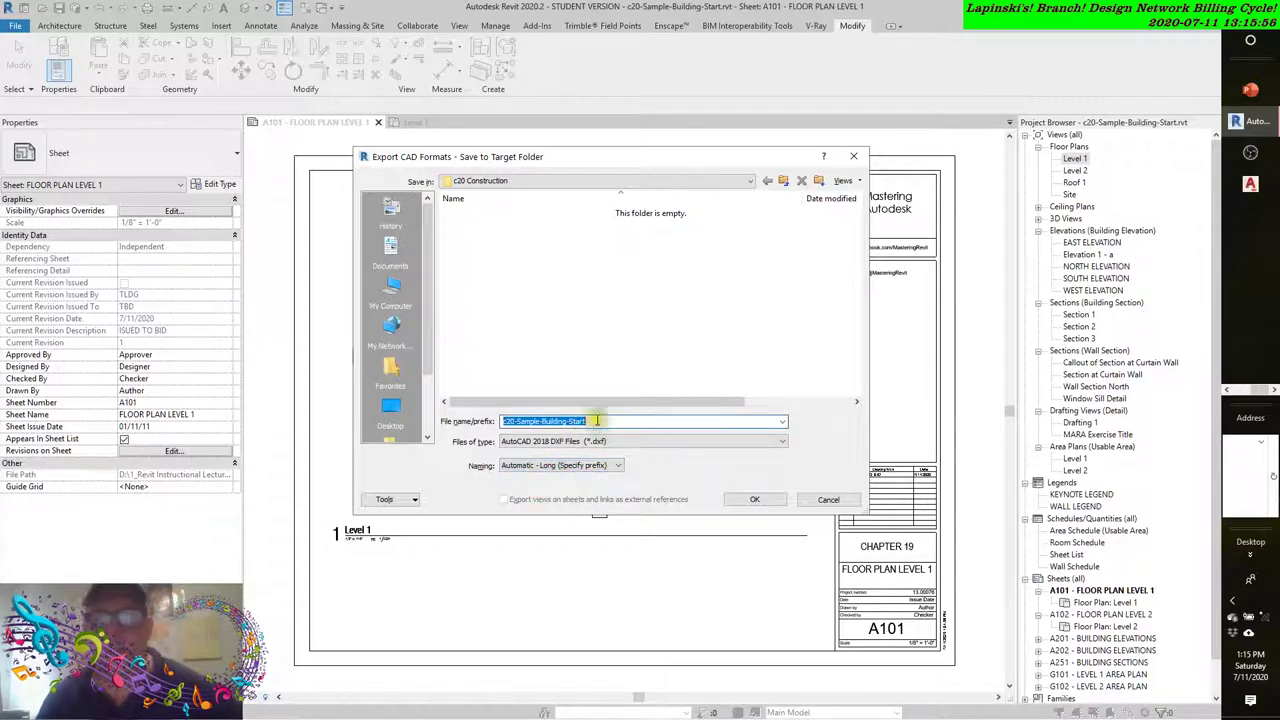
left_click(597, 421)
type("This ")
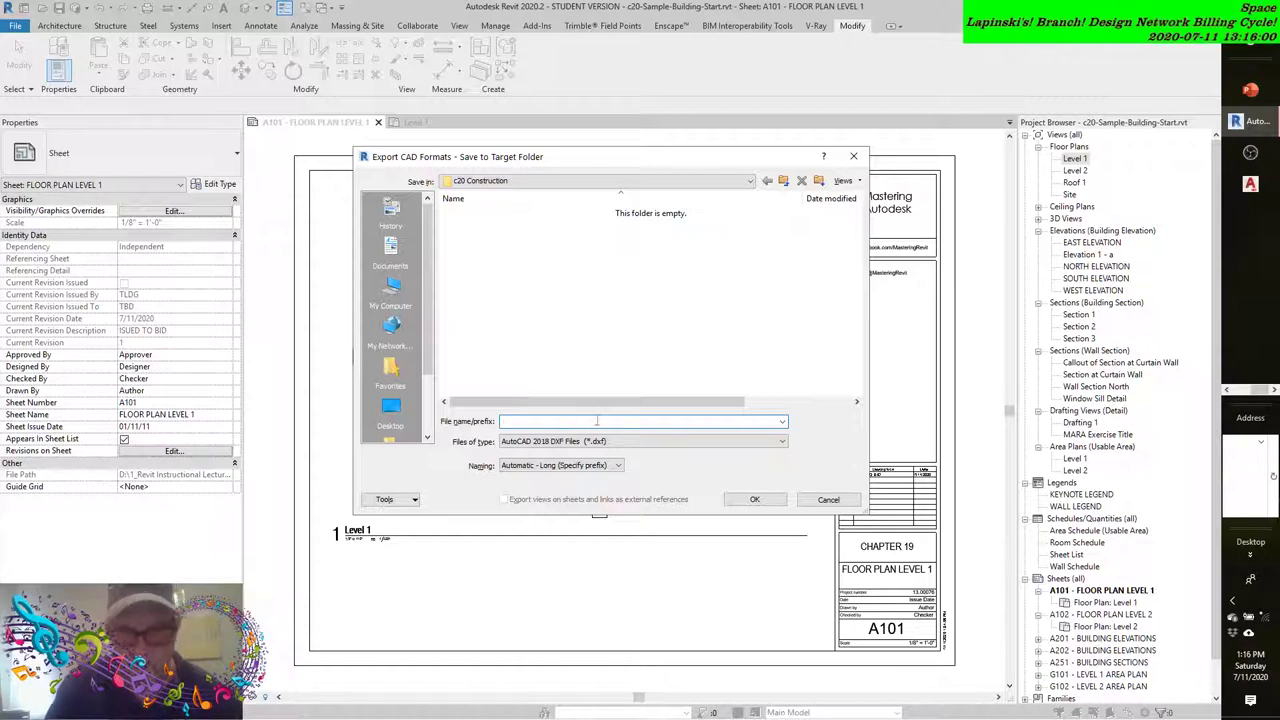
type("WILL ENSURE YOU")
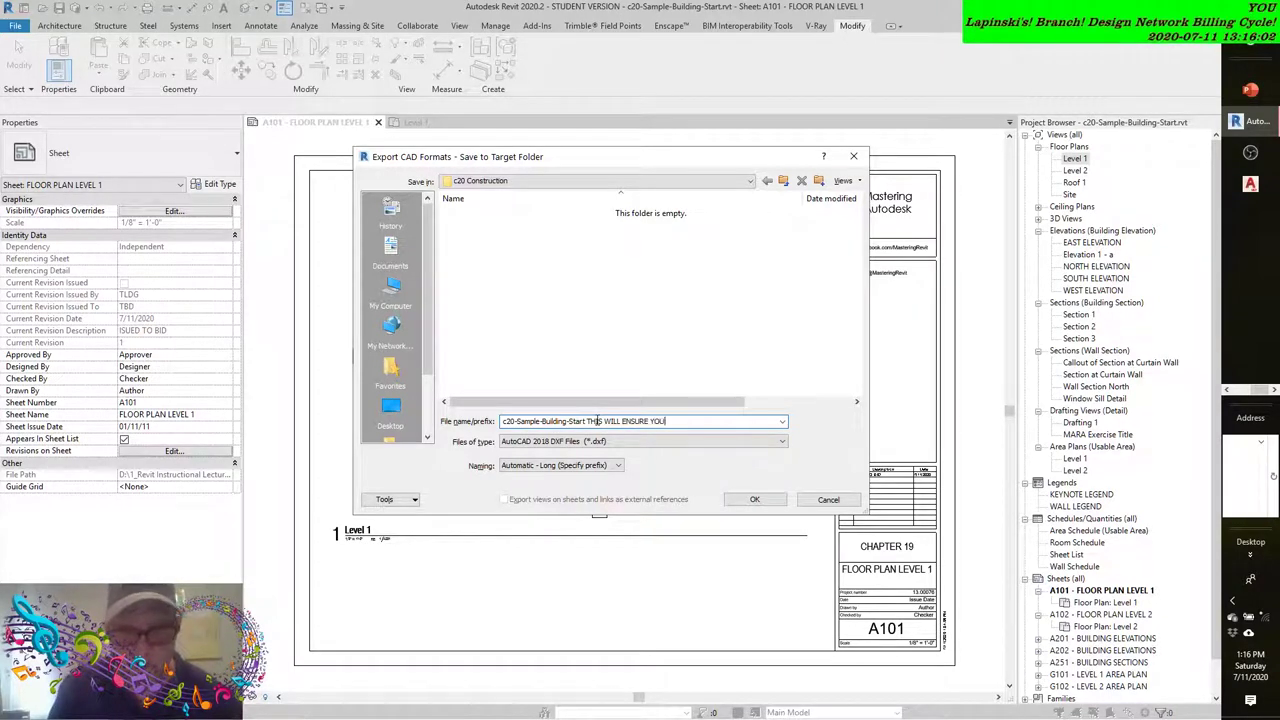
type(" MST")
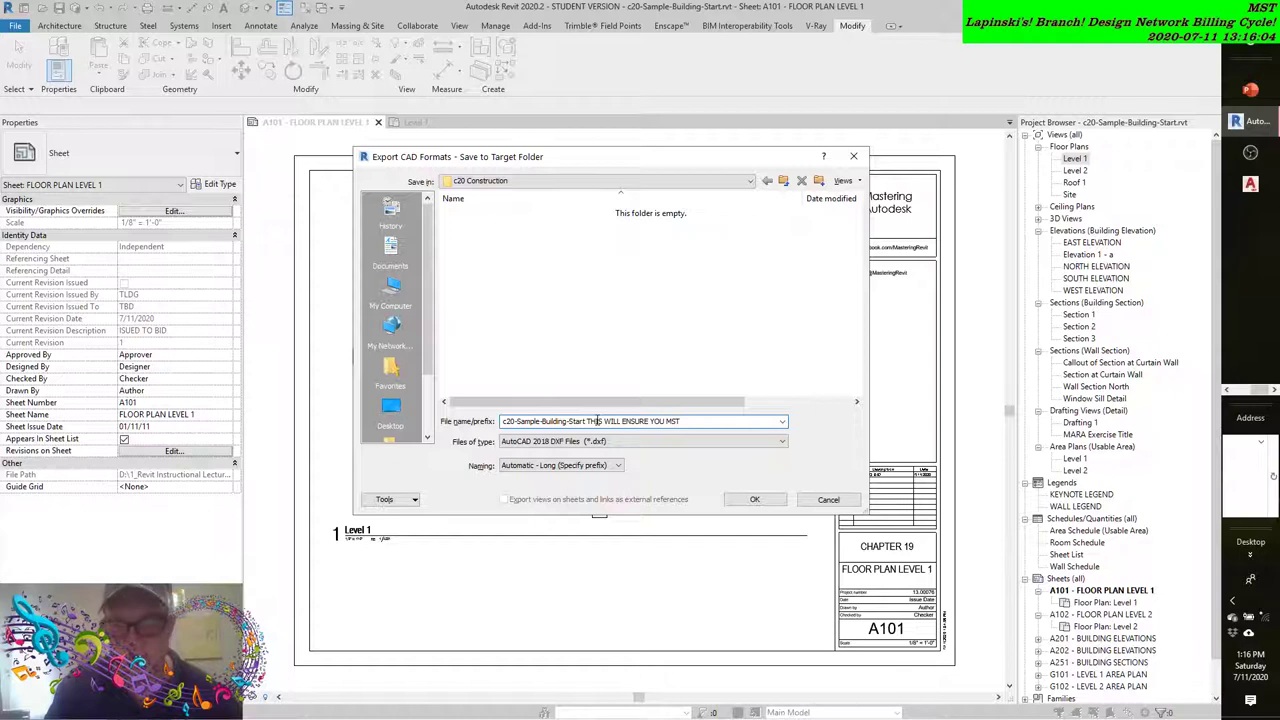
key("BackSpace")
key("BackSpace")
type("UST CHA")
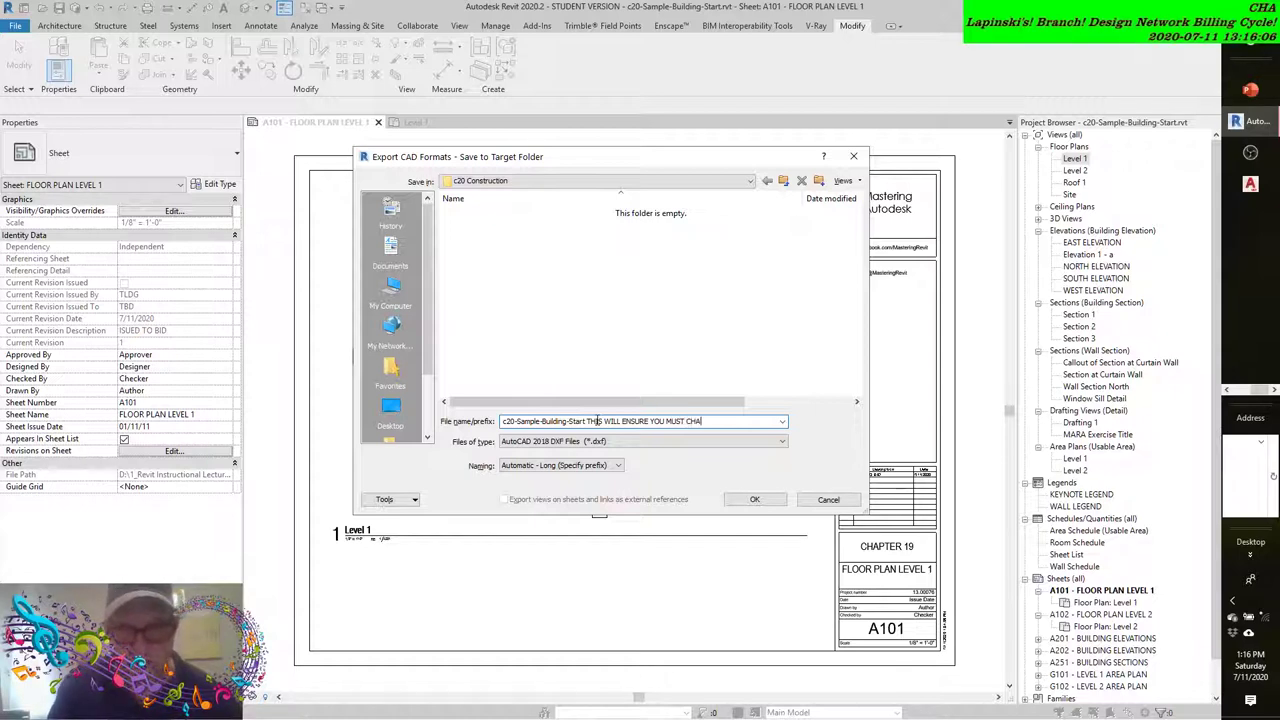
type("NGE THE ")
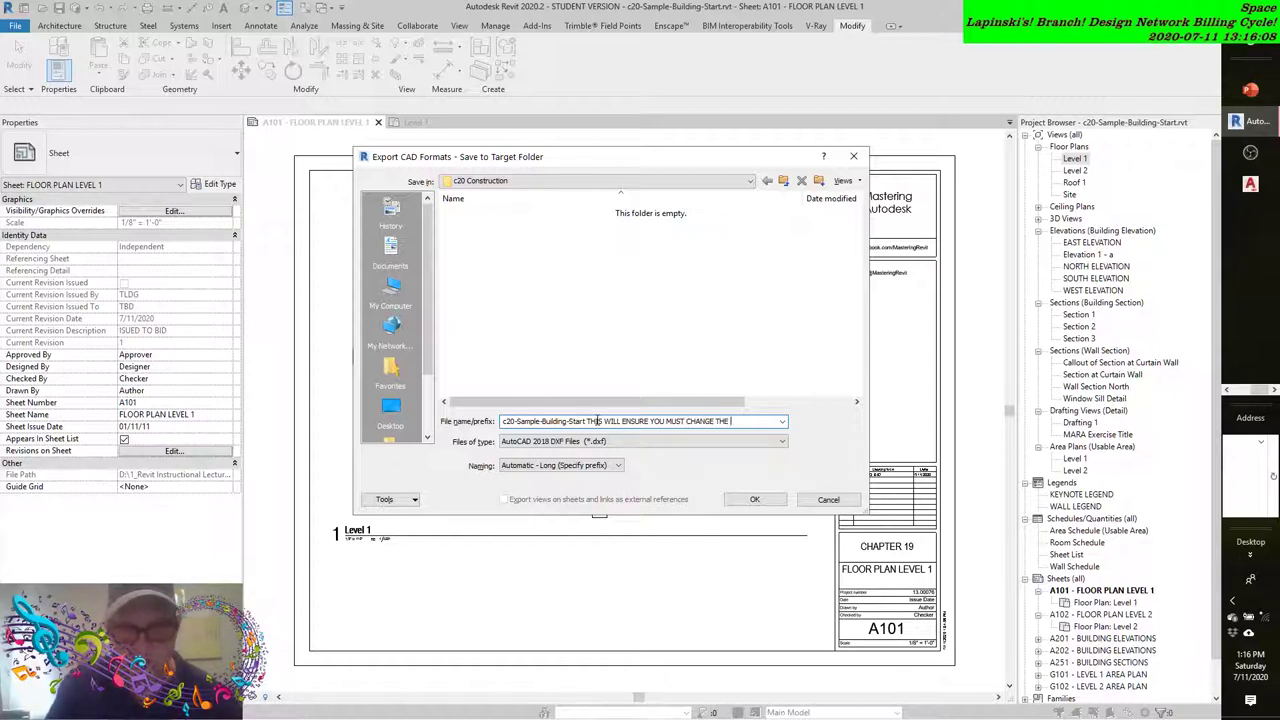
type("FILE NAME A")
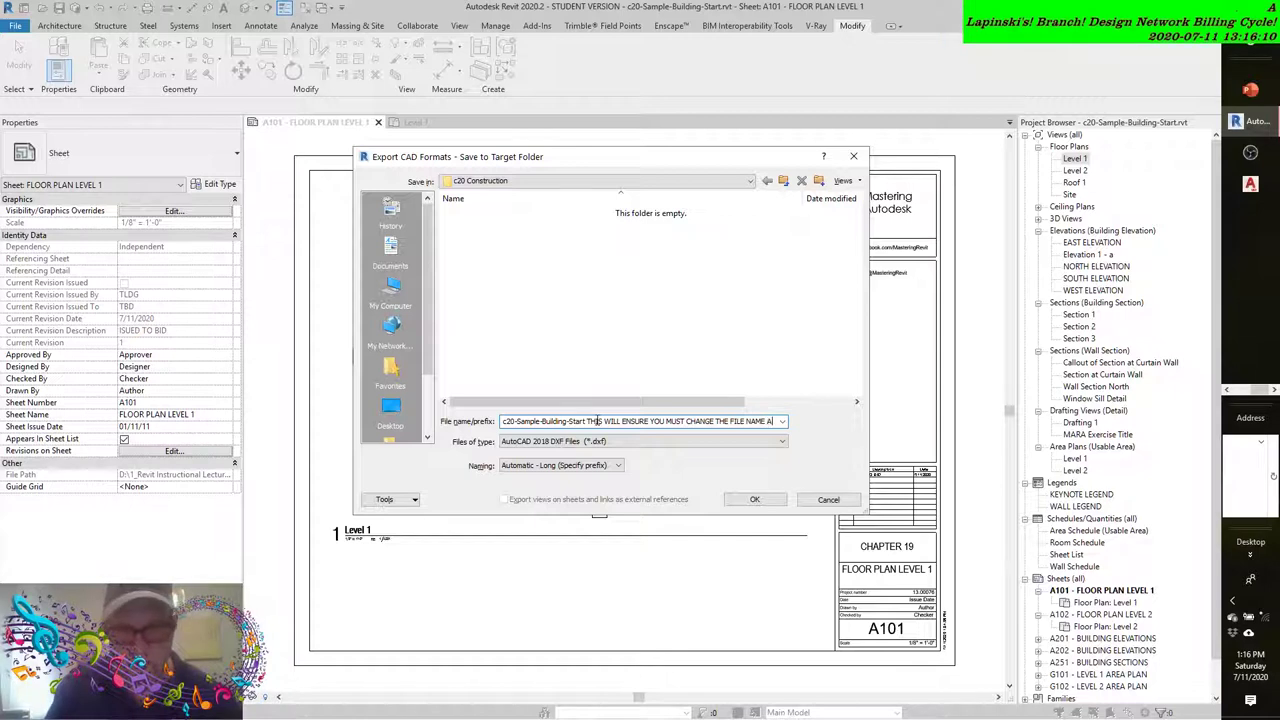
type("ND")
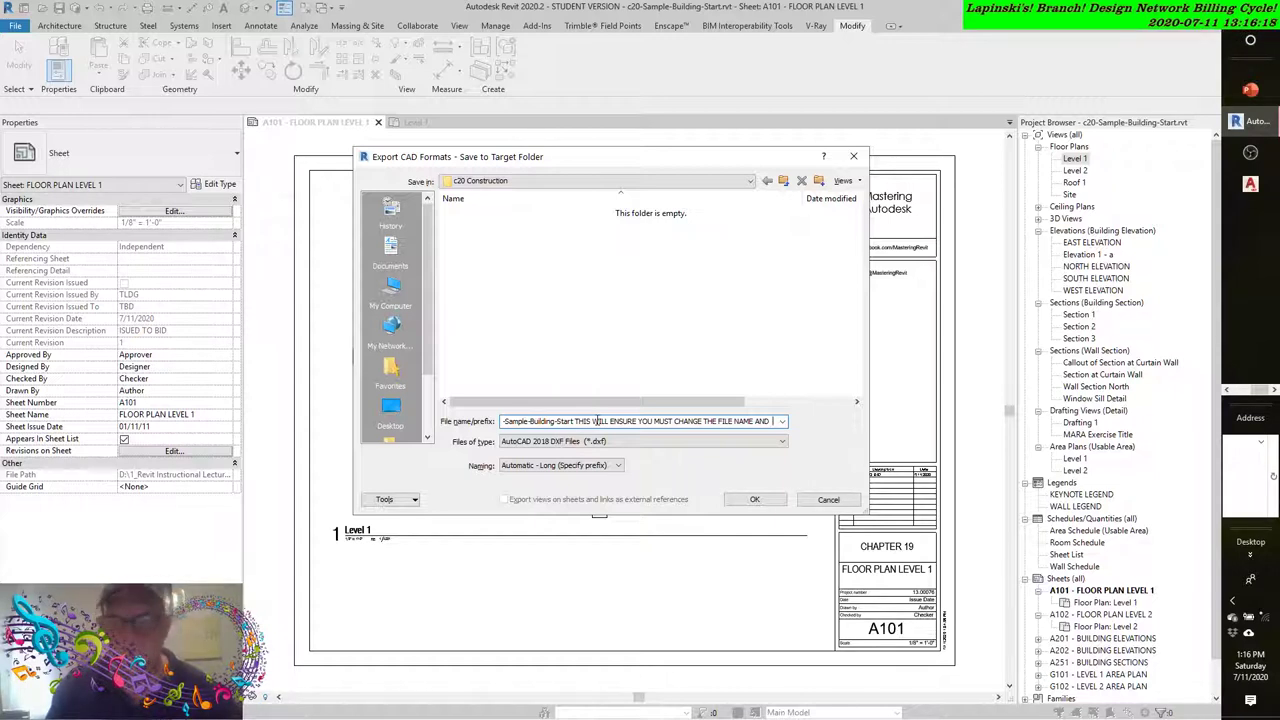
type("LOSE THE")
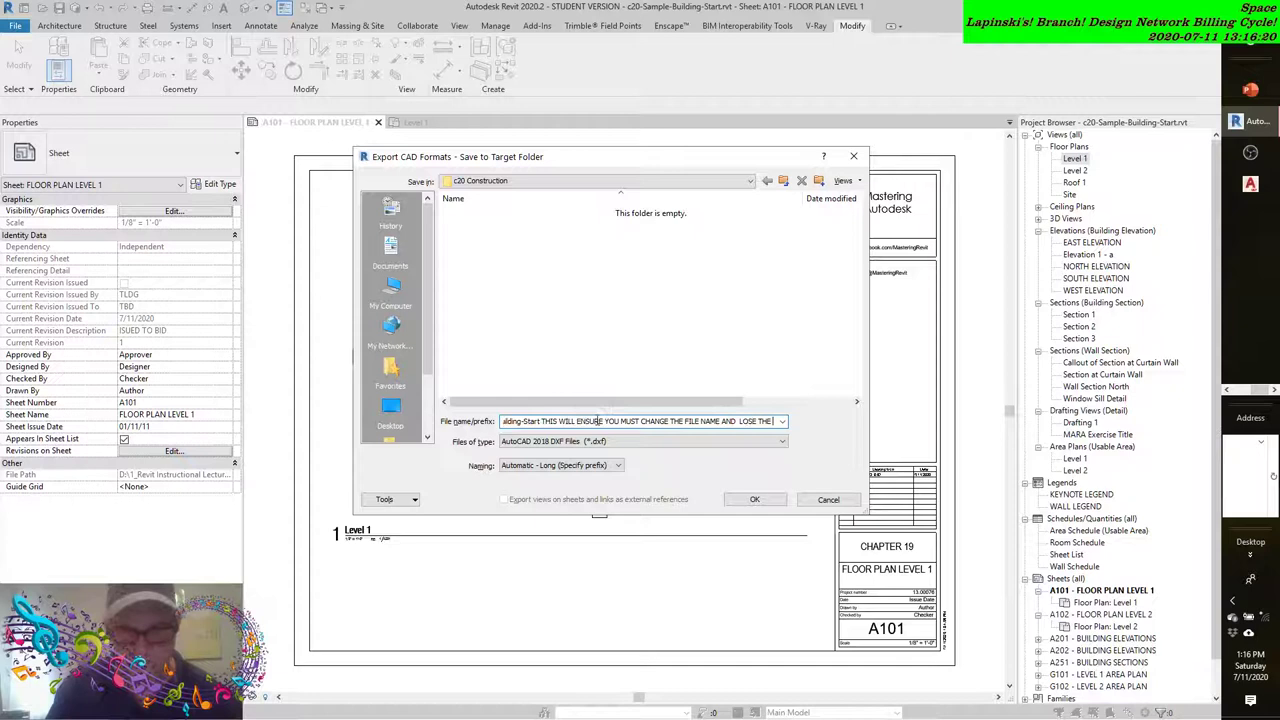
type(" BIDEIRECTI")
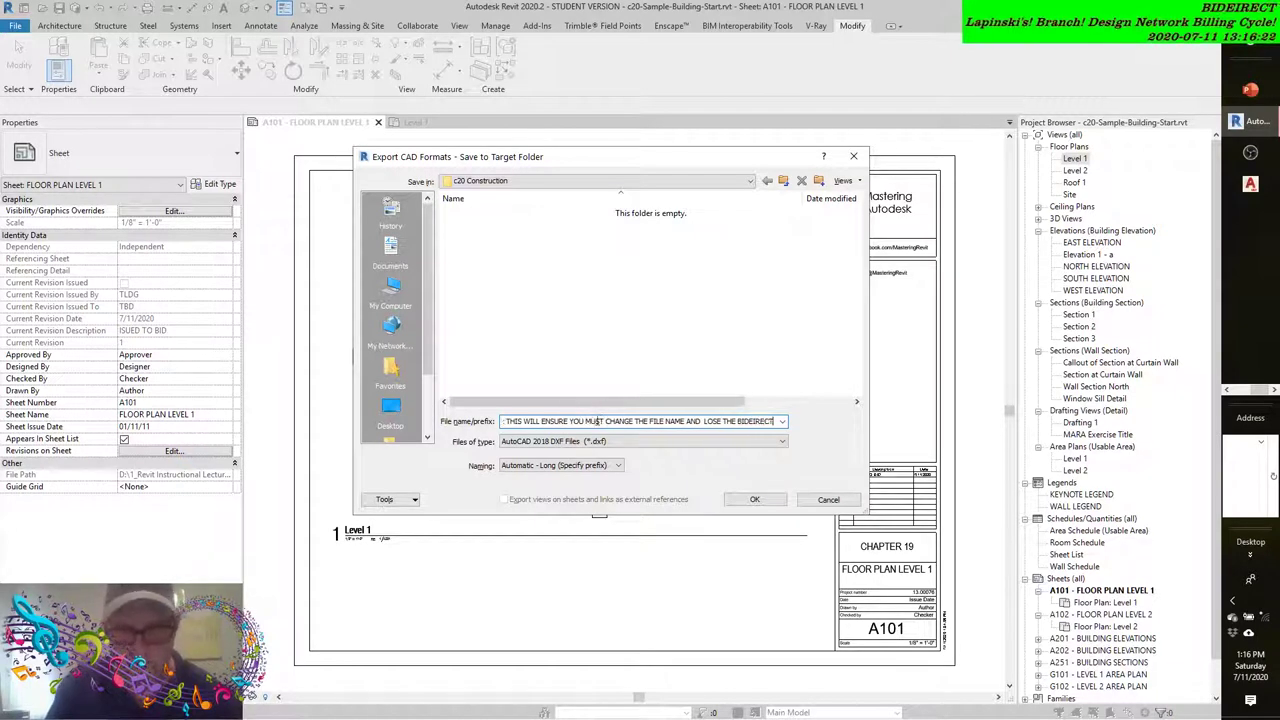
type("ONAL ASS")
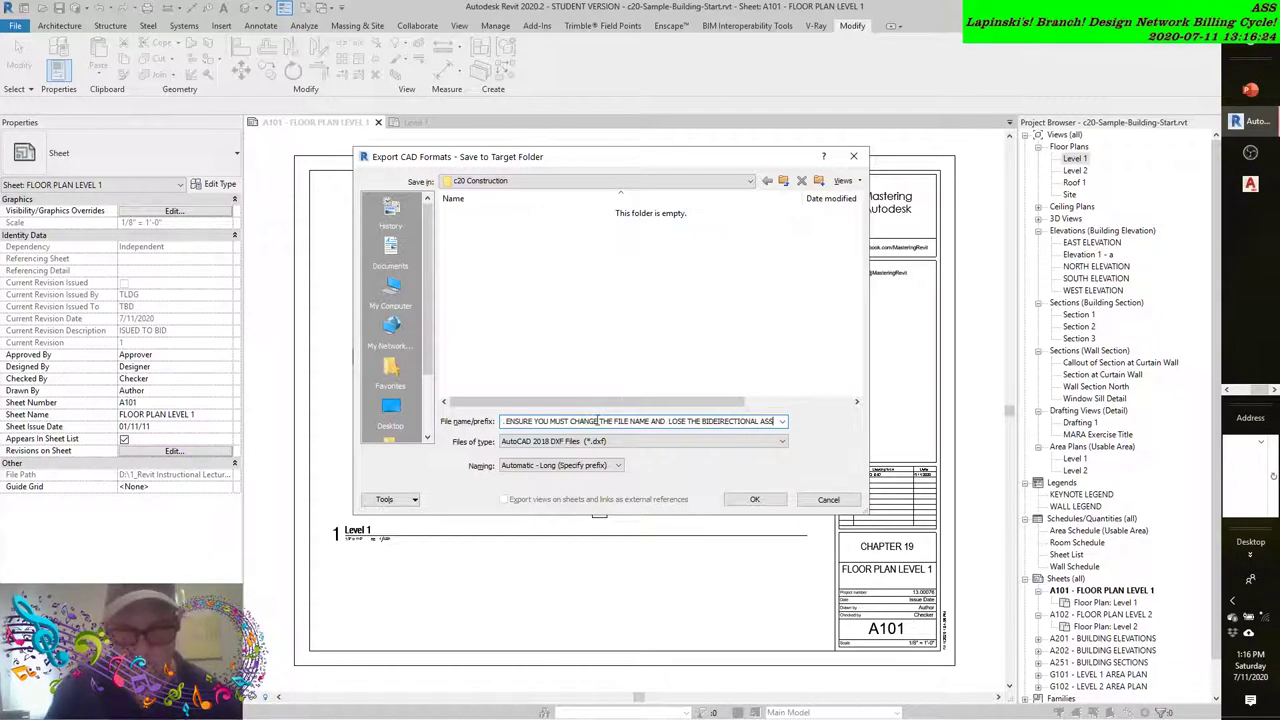
type("OCIATIV")
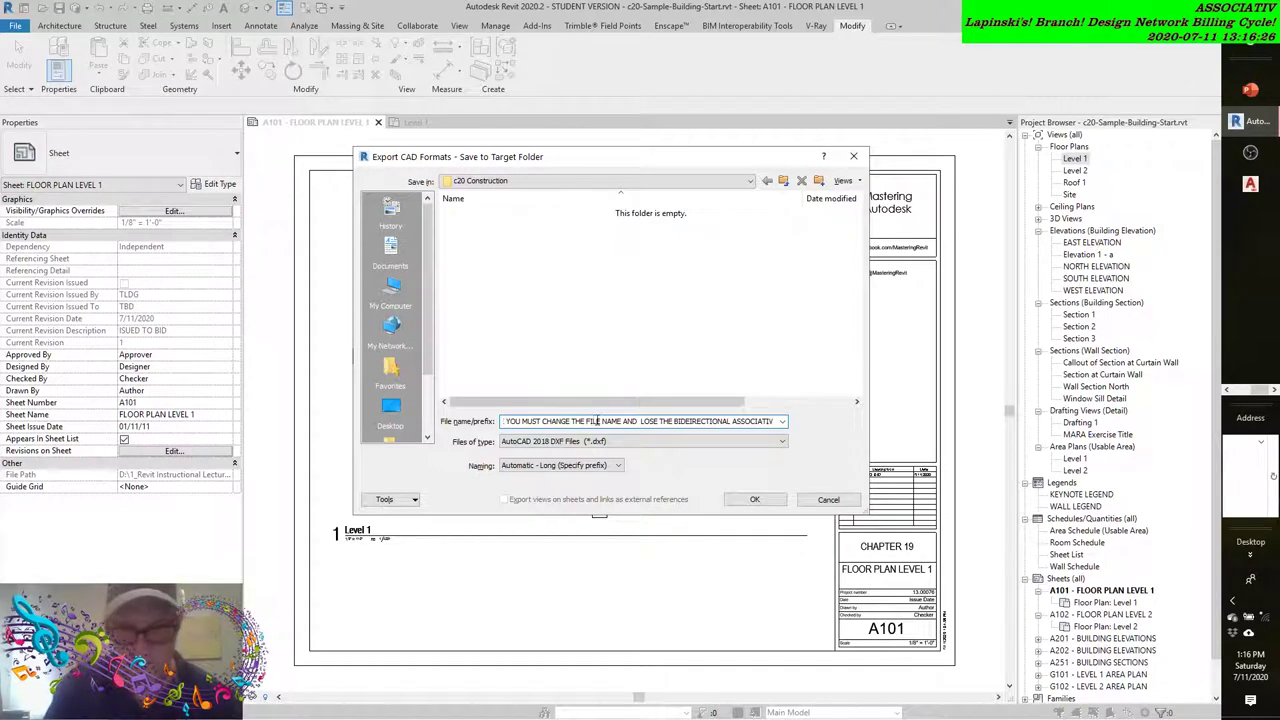
type("ITY")
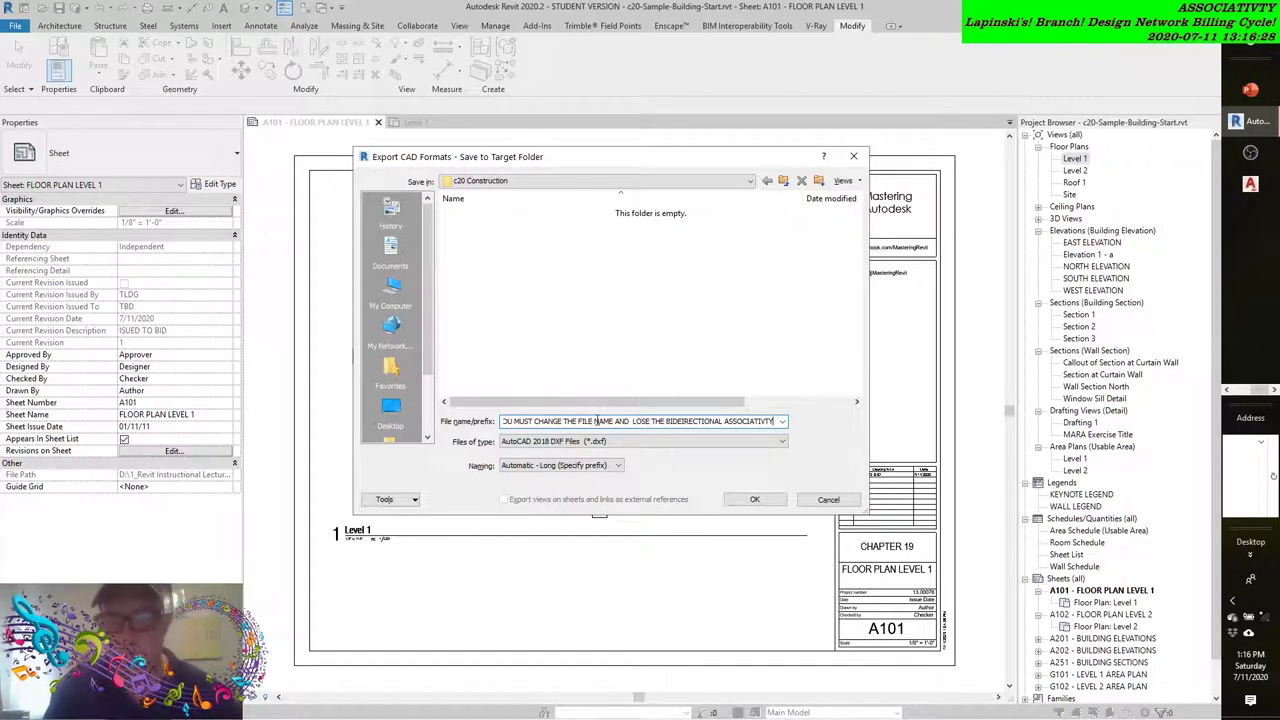
type(" OF THI")
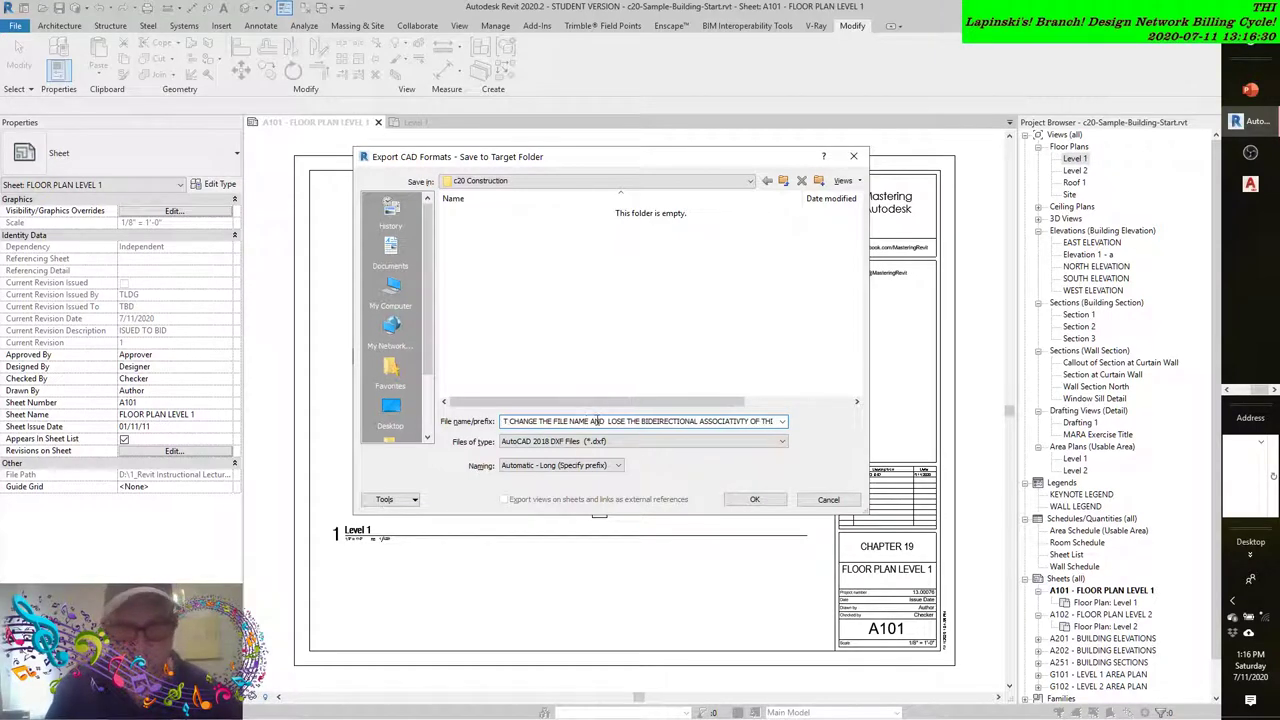
type("ESE FIL")
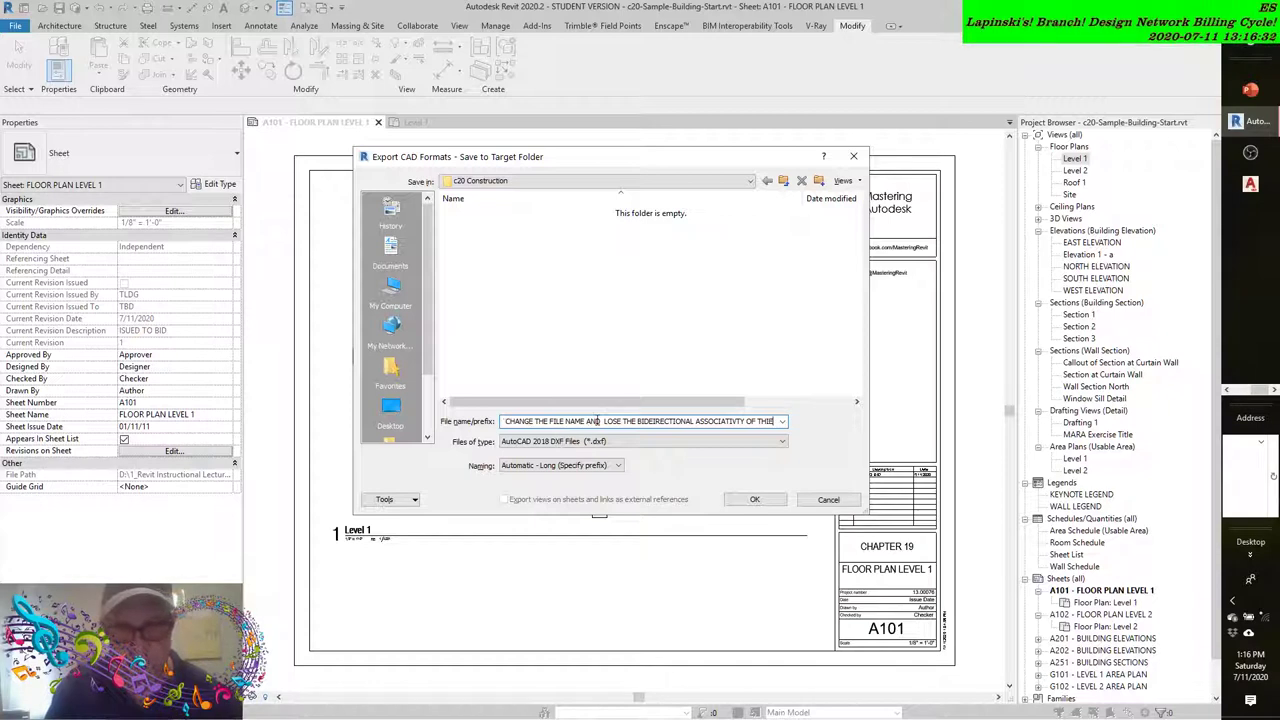
type("ES")
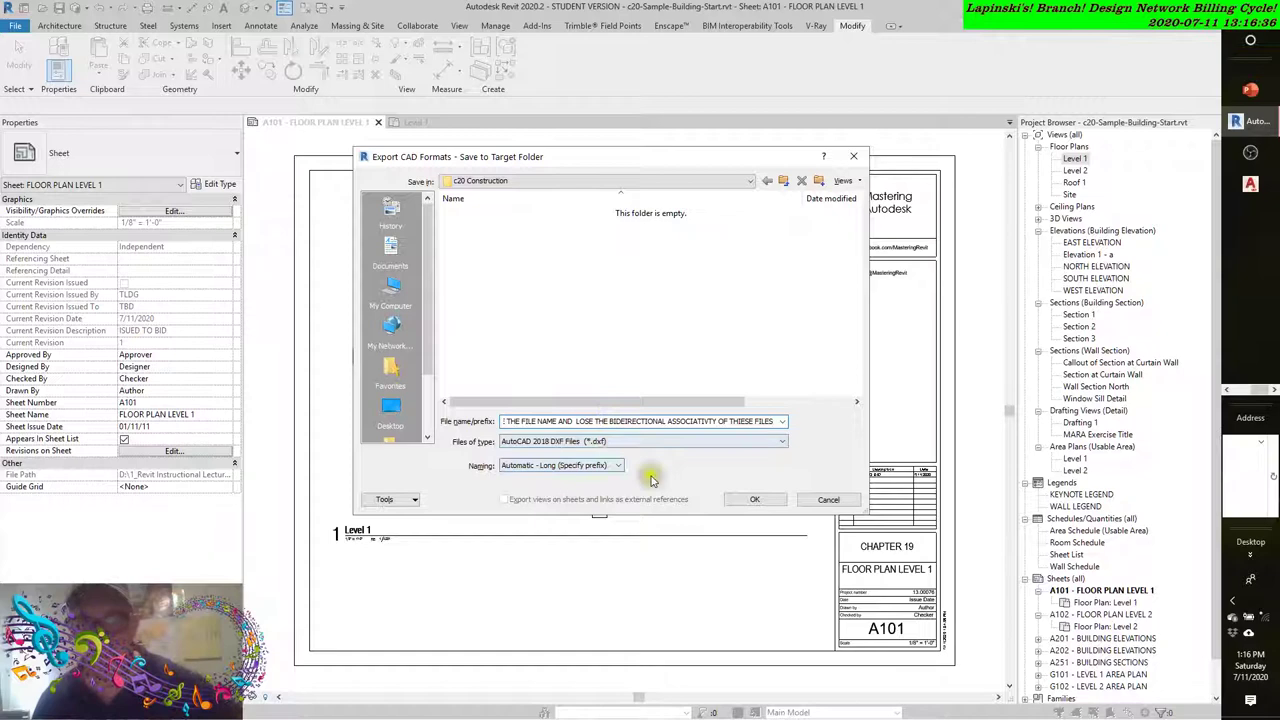
Save sheets A101 and A102 as DXF files into c20 Construction
left_click(754, 499)
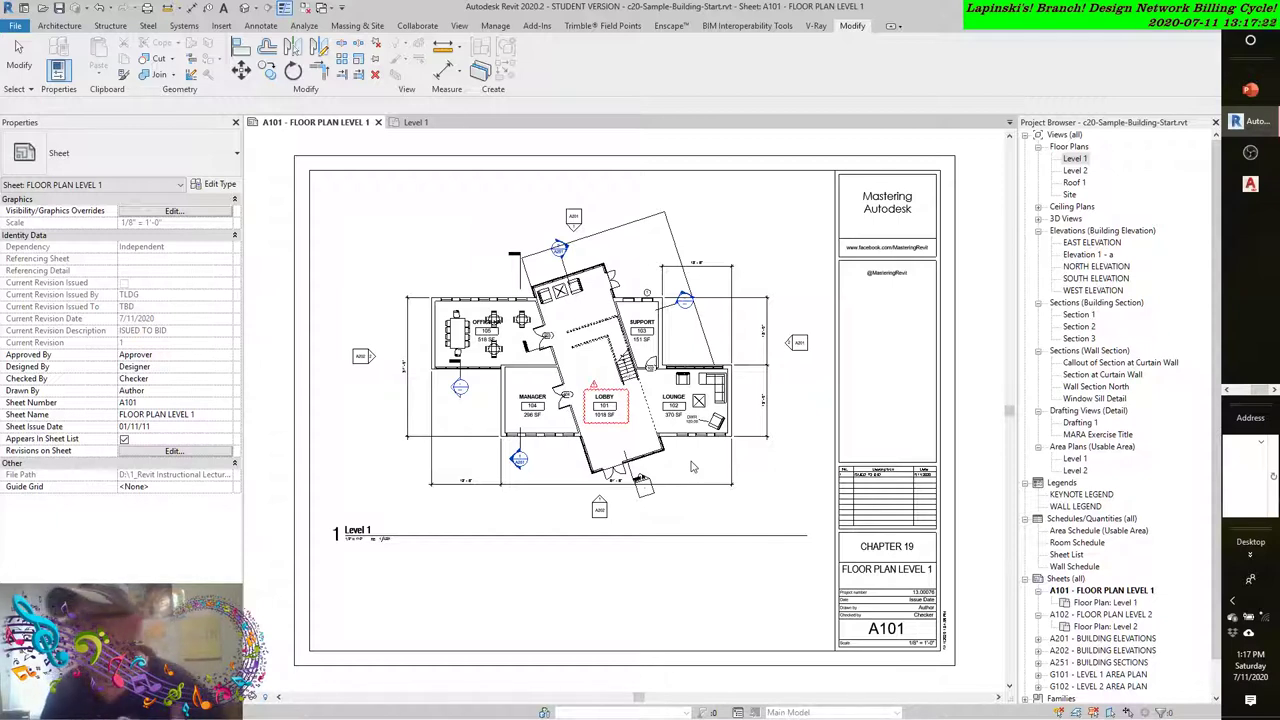
left_click(1240, 393)
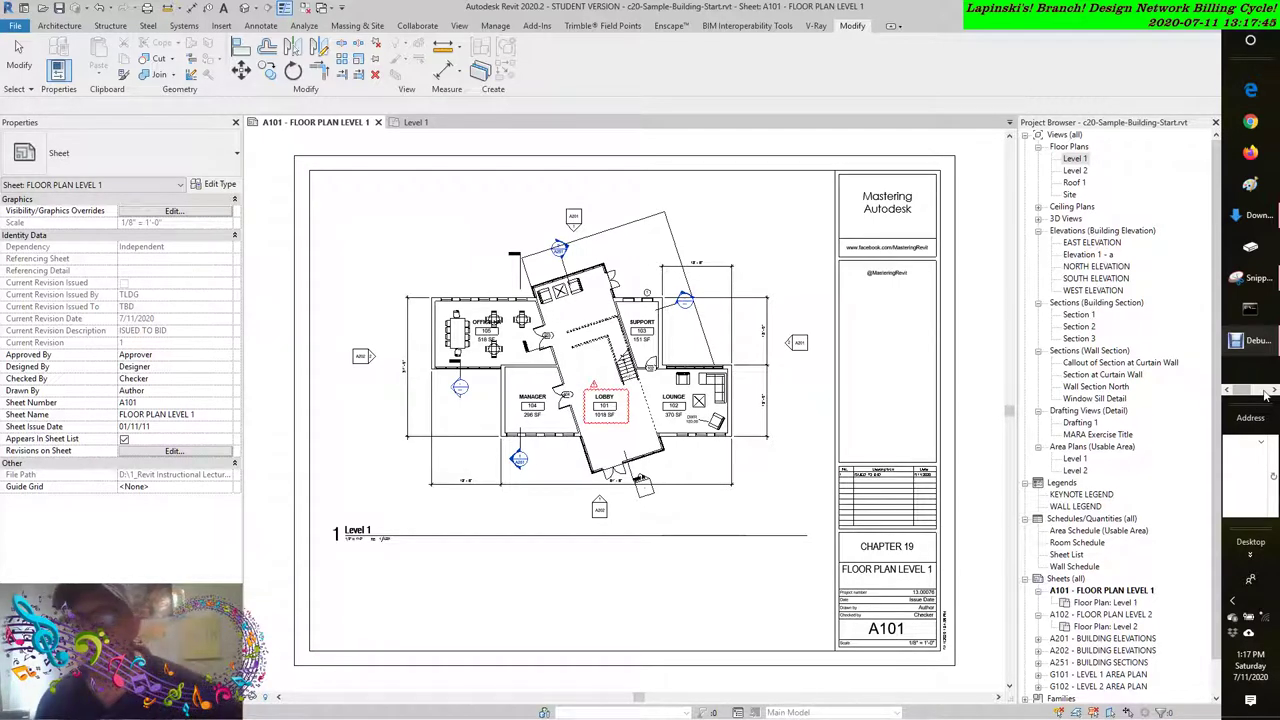
left_click(1265, 392)
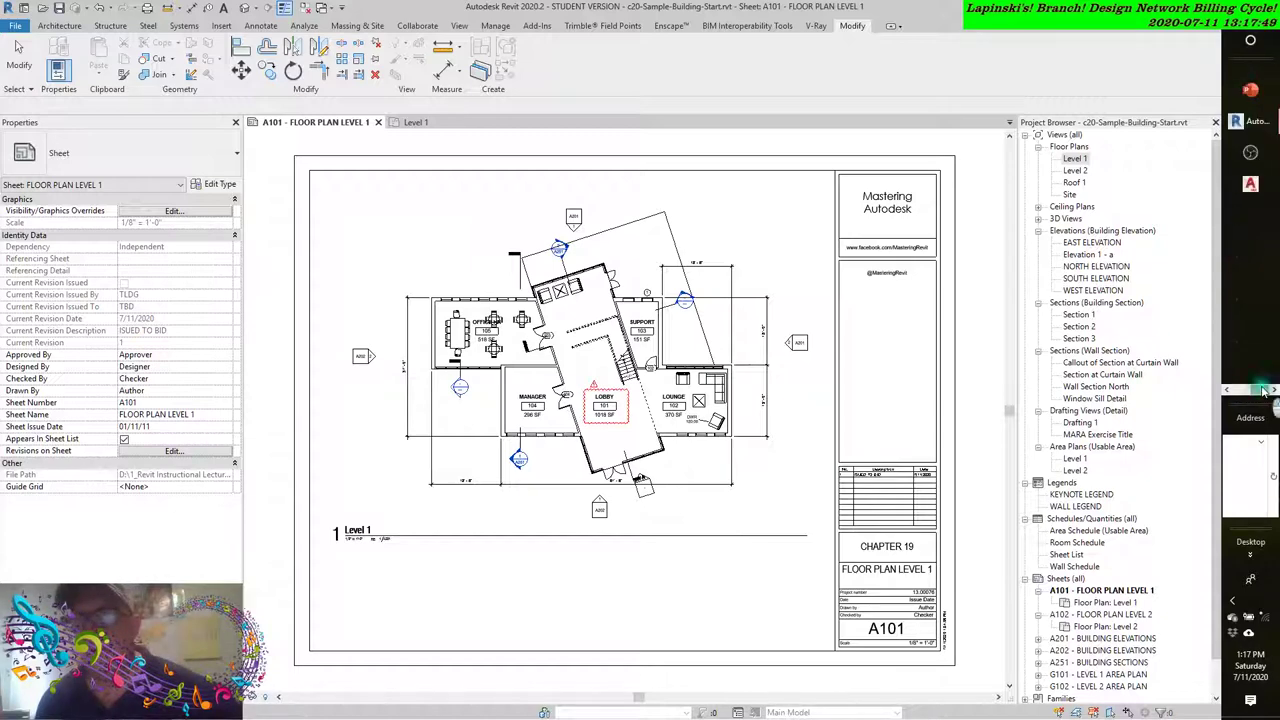
Switch from Revit to the File Explorer window showing Downloads
left_click(1250, 41)
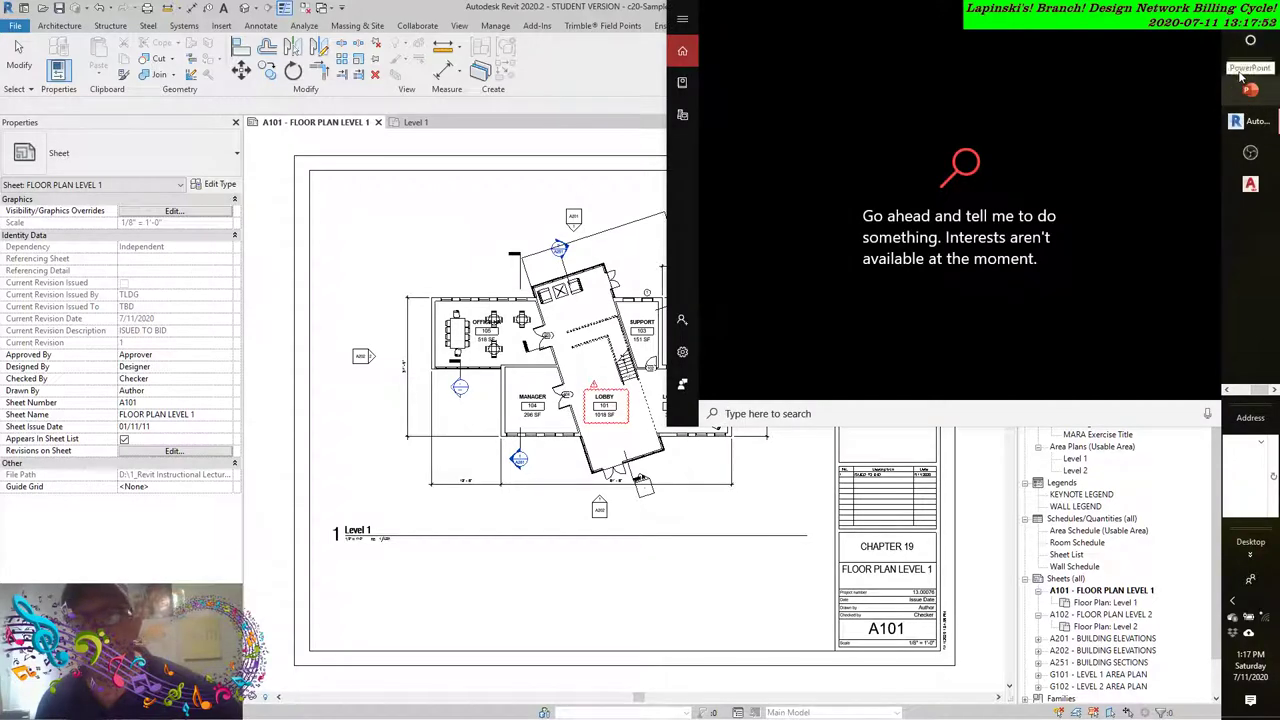
left_click(1239, 390)
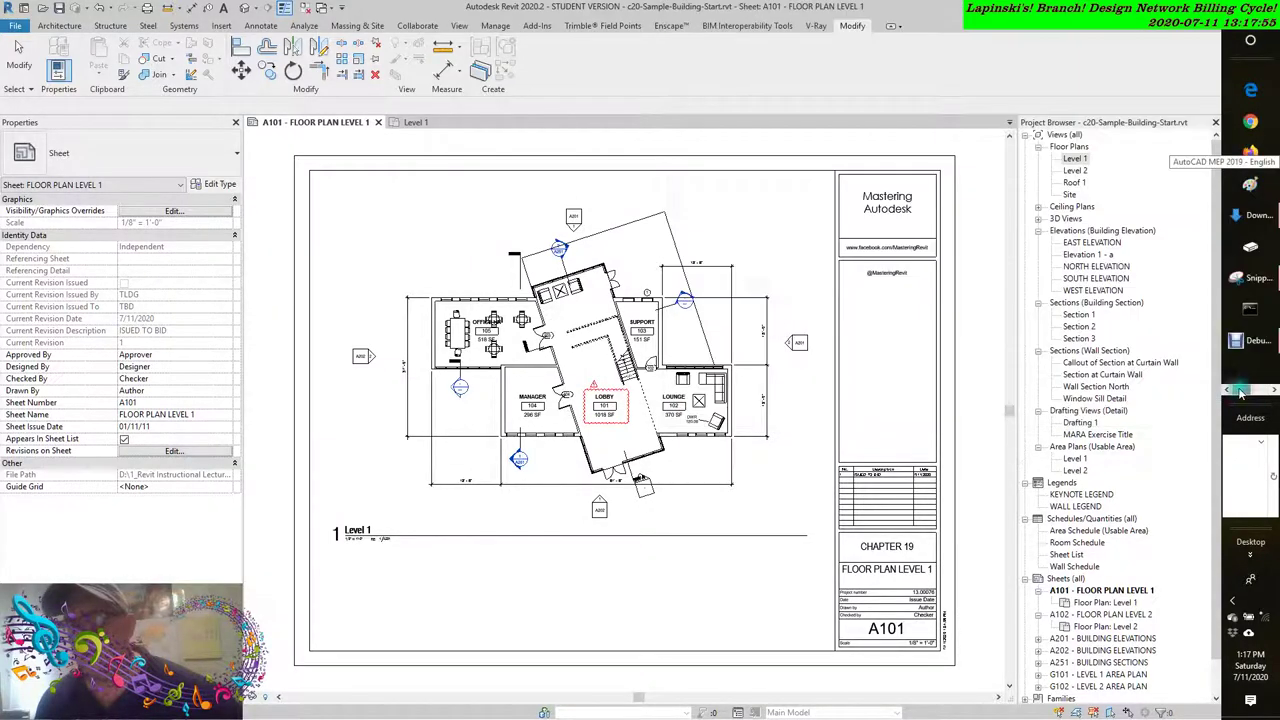
left_click(1239, 390)
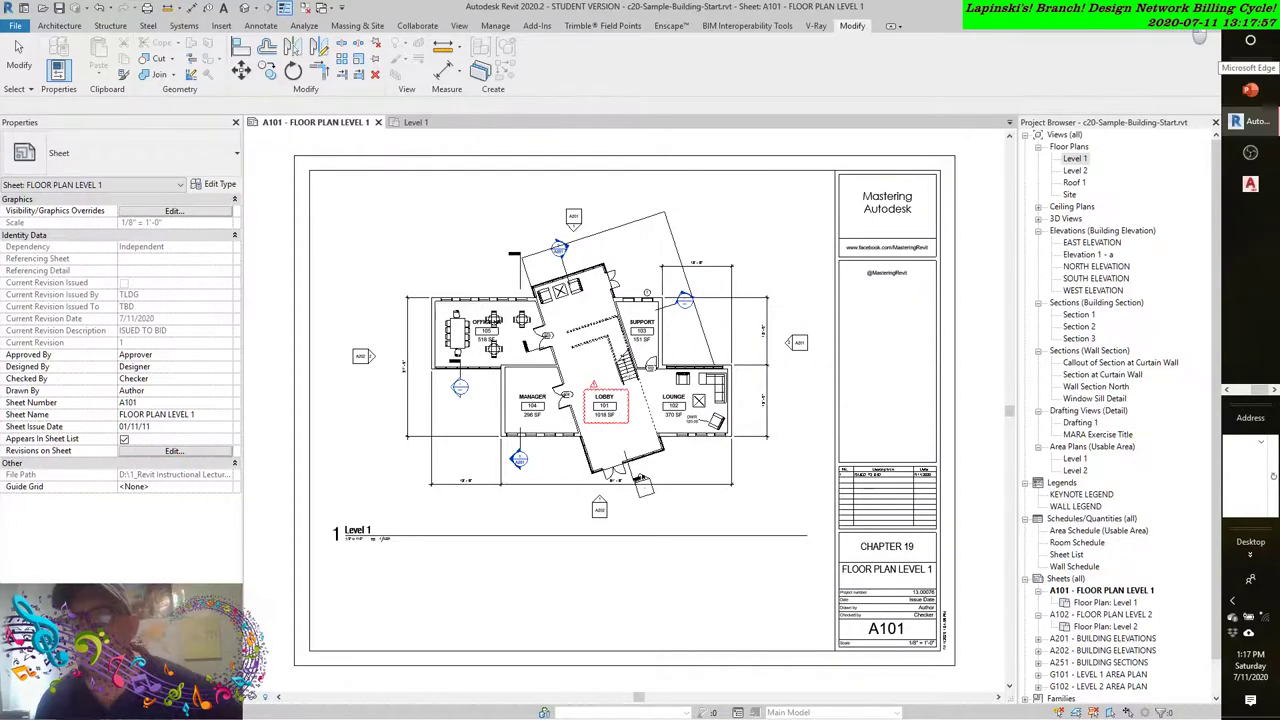
key("alt+Tab")
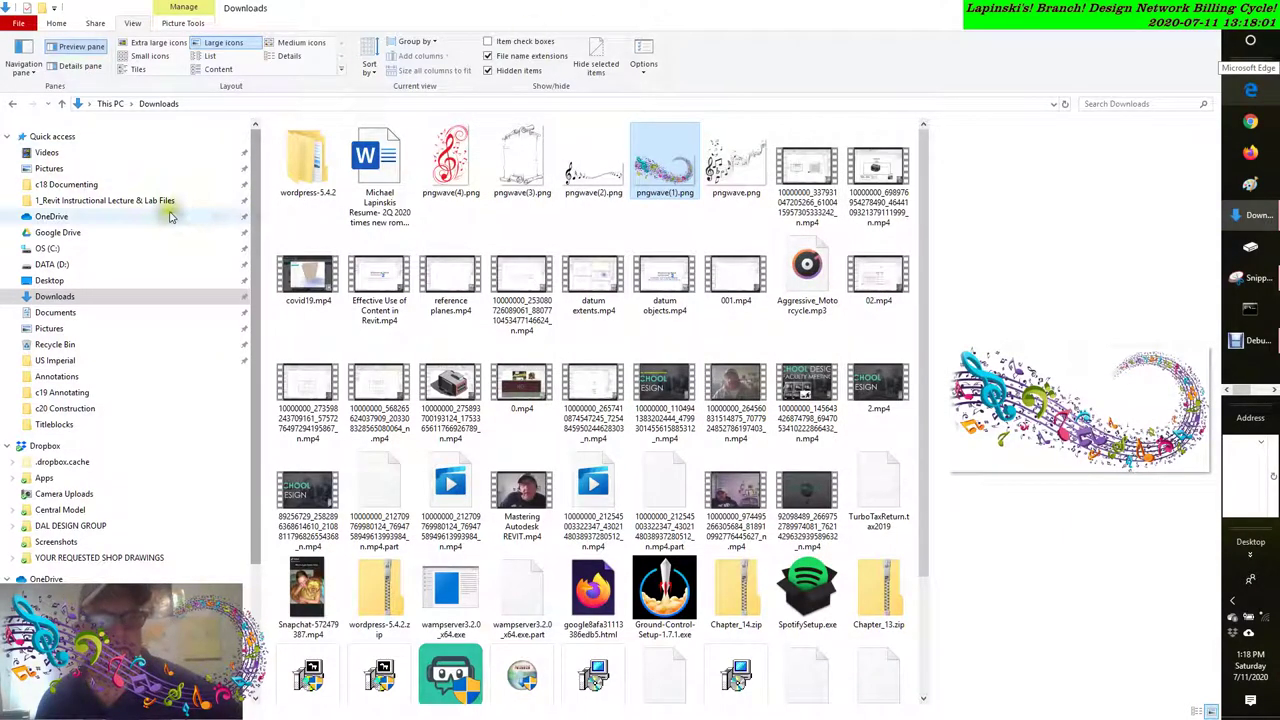
Navigate to DATA (D:) > 1_Revit Instructional Lecture & Lab Files > c20 Construction
left_click(52, 264)
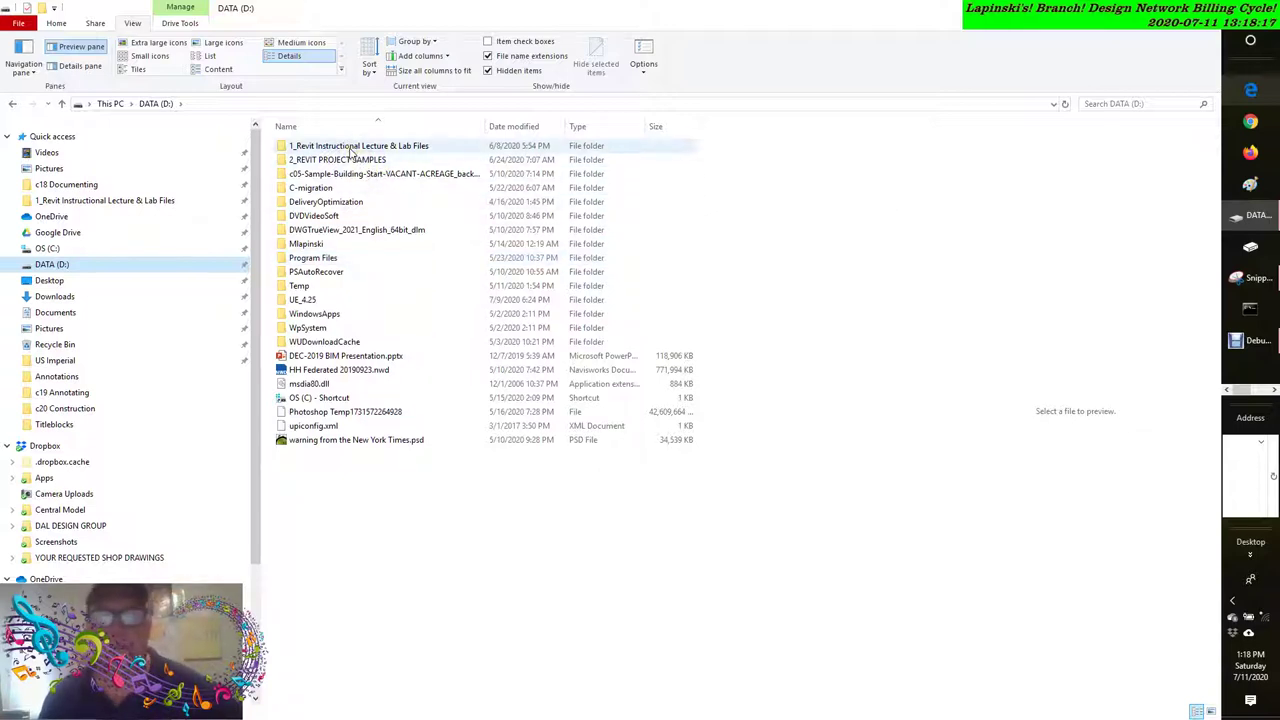
double_click(346, 147)
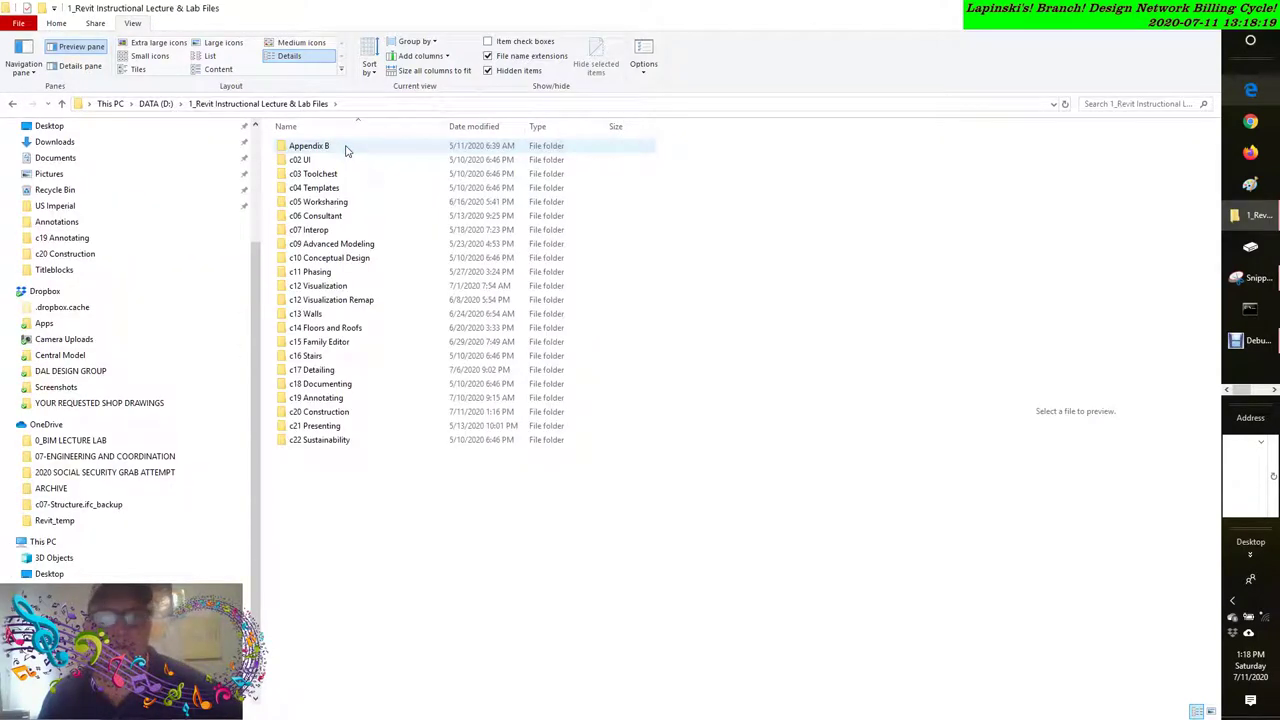
double_click(310, 411)
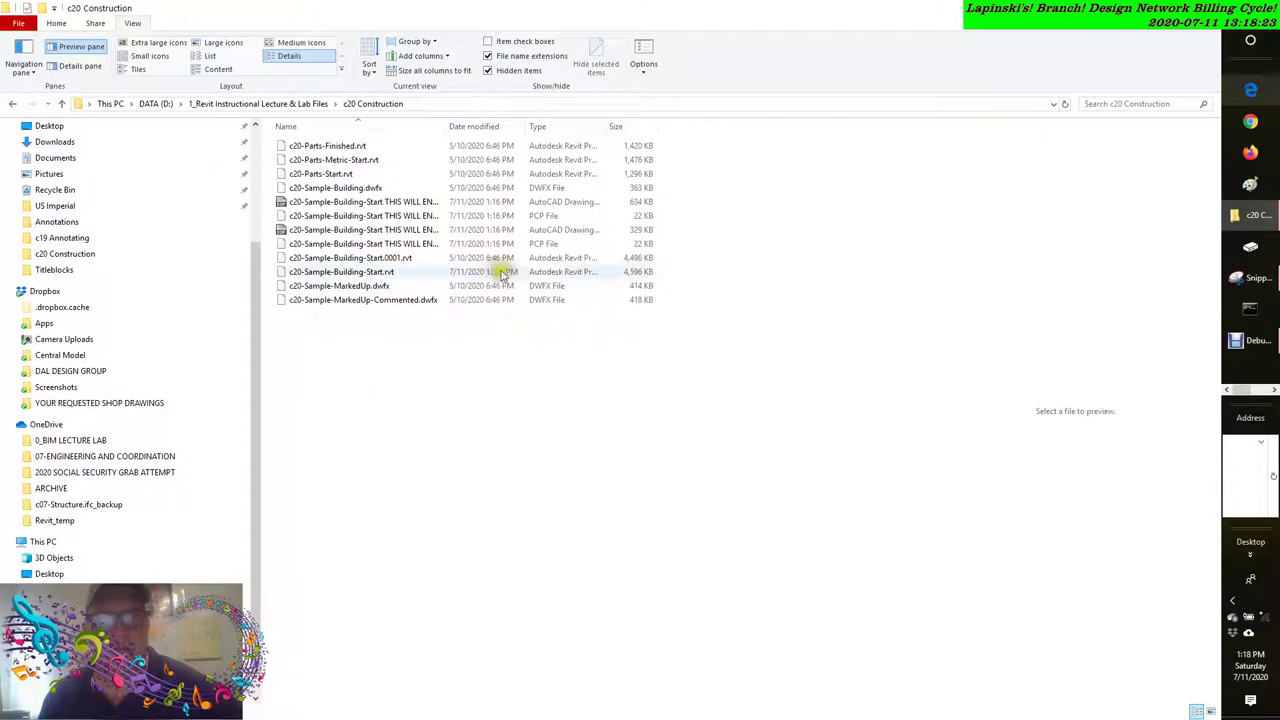
Widen the Name column for long file names, then browse apps to open the A101 DXF
left_click_drag(445, 127, 918, 198)
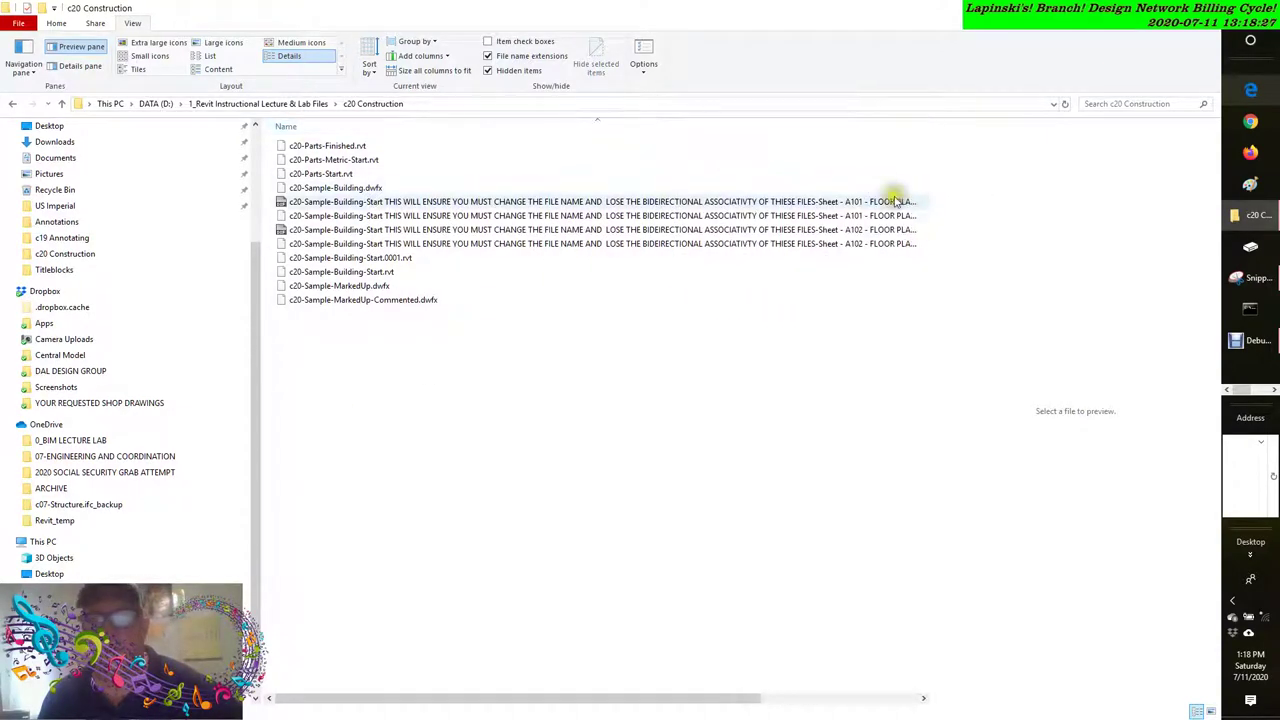
double_click(547, 203)
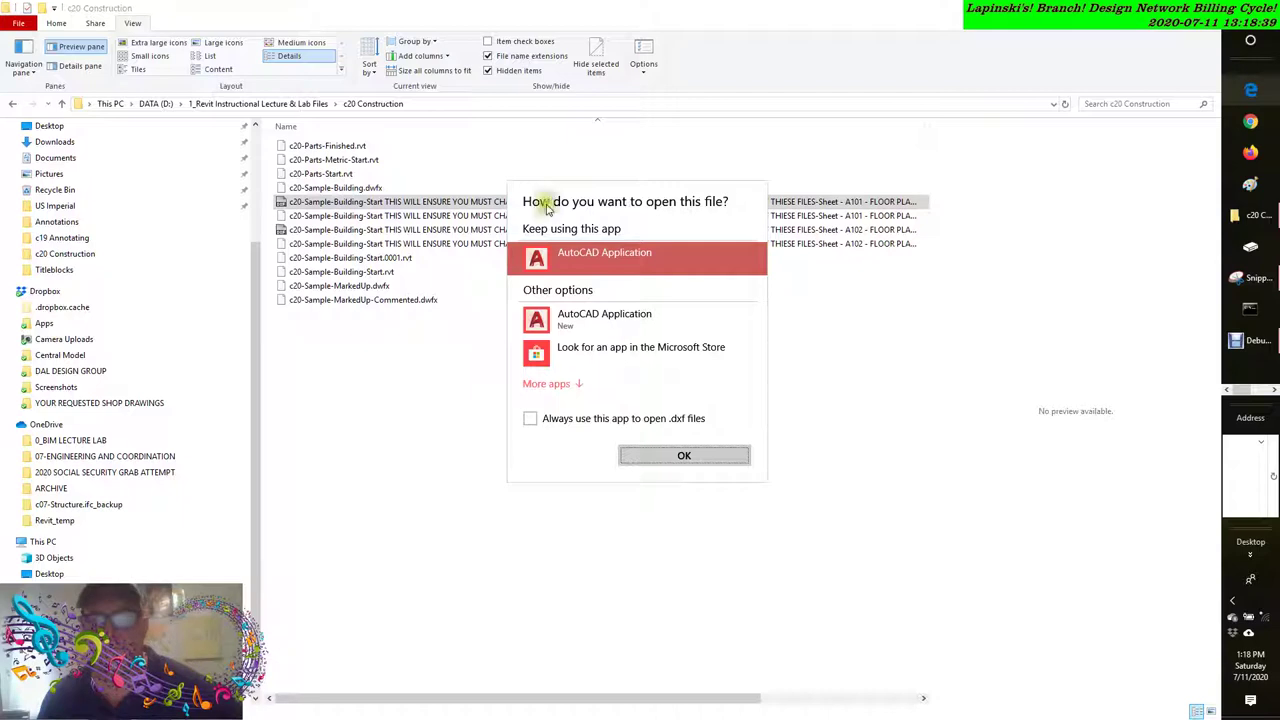
left_click(547, 384)
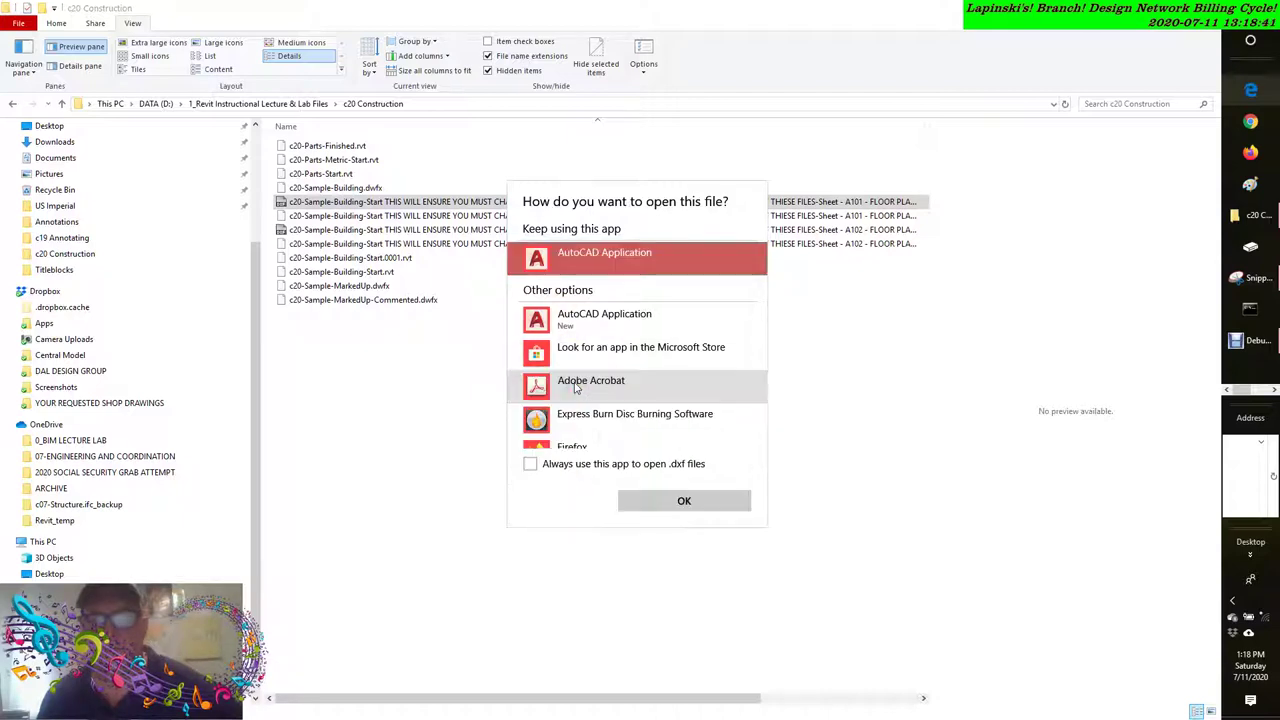
scroll(575, 408, "down", 2)
scroll(575, 408, "down", 5)
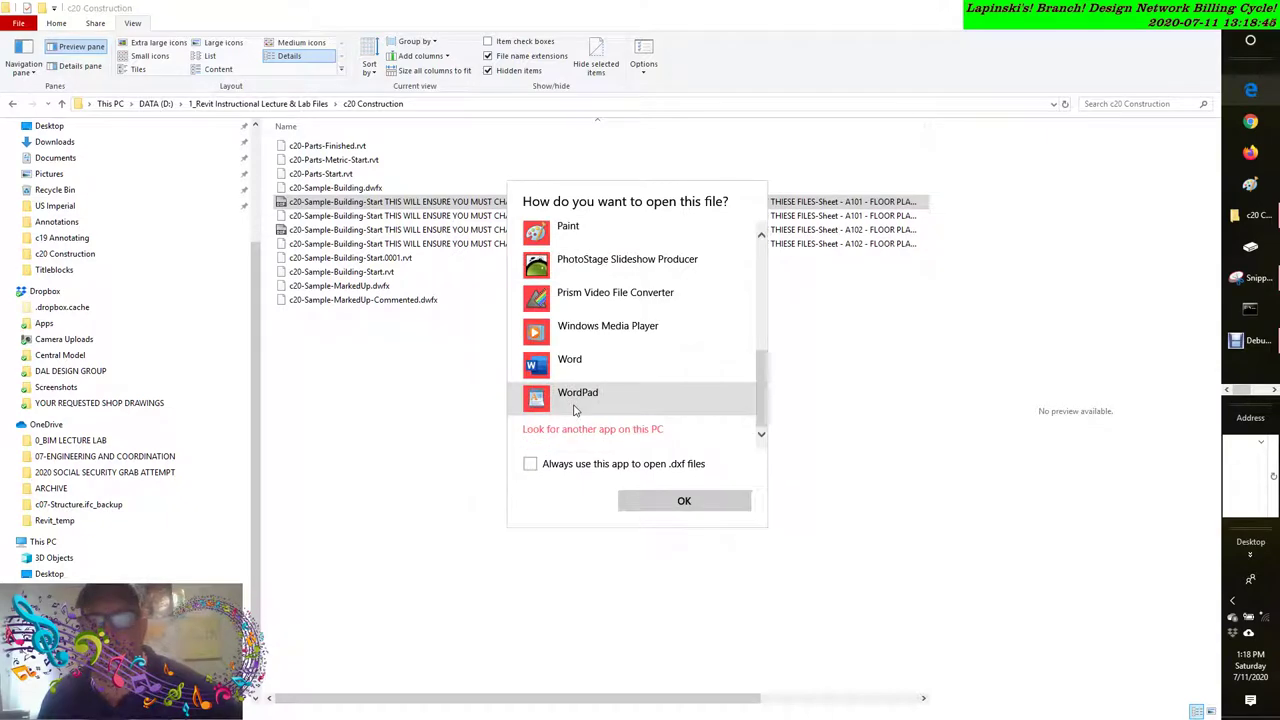
Dismiss the app chooser and expand the Autodesk folder in the Start menu
left_click(838, 135)
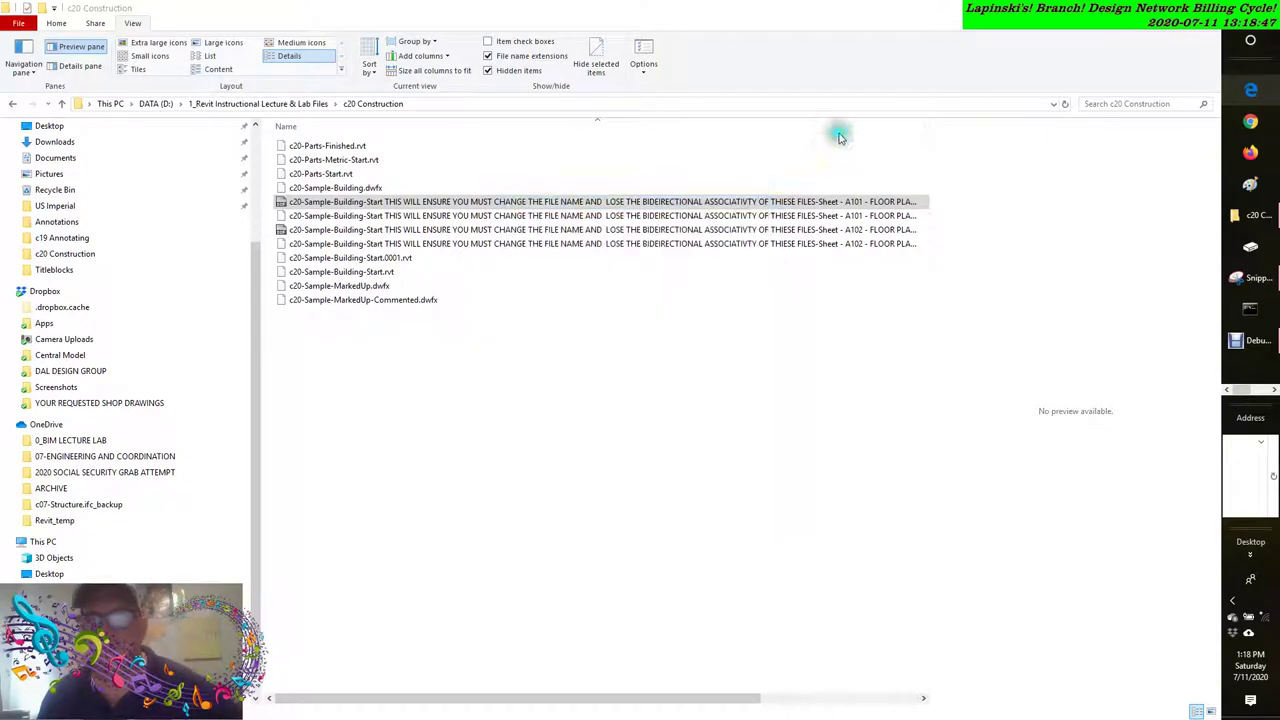
left_click(1250, 14)
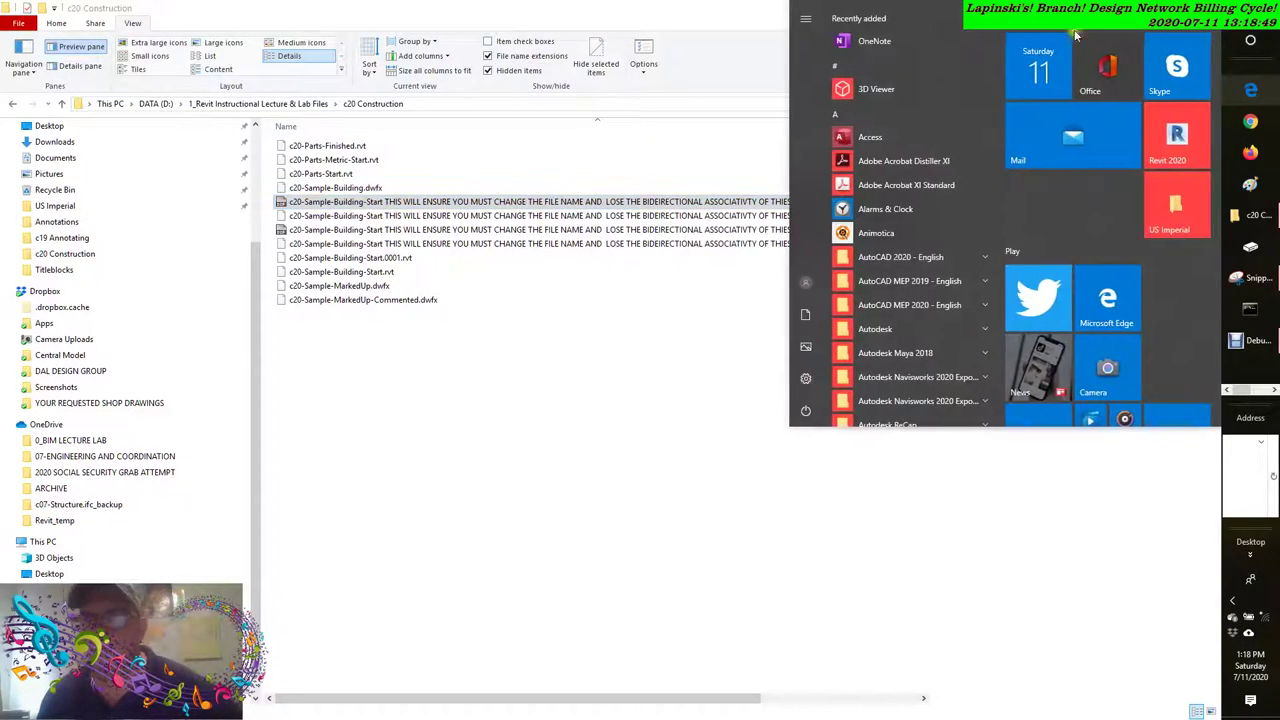
scroll(986, 245, "down", 1)
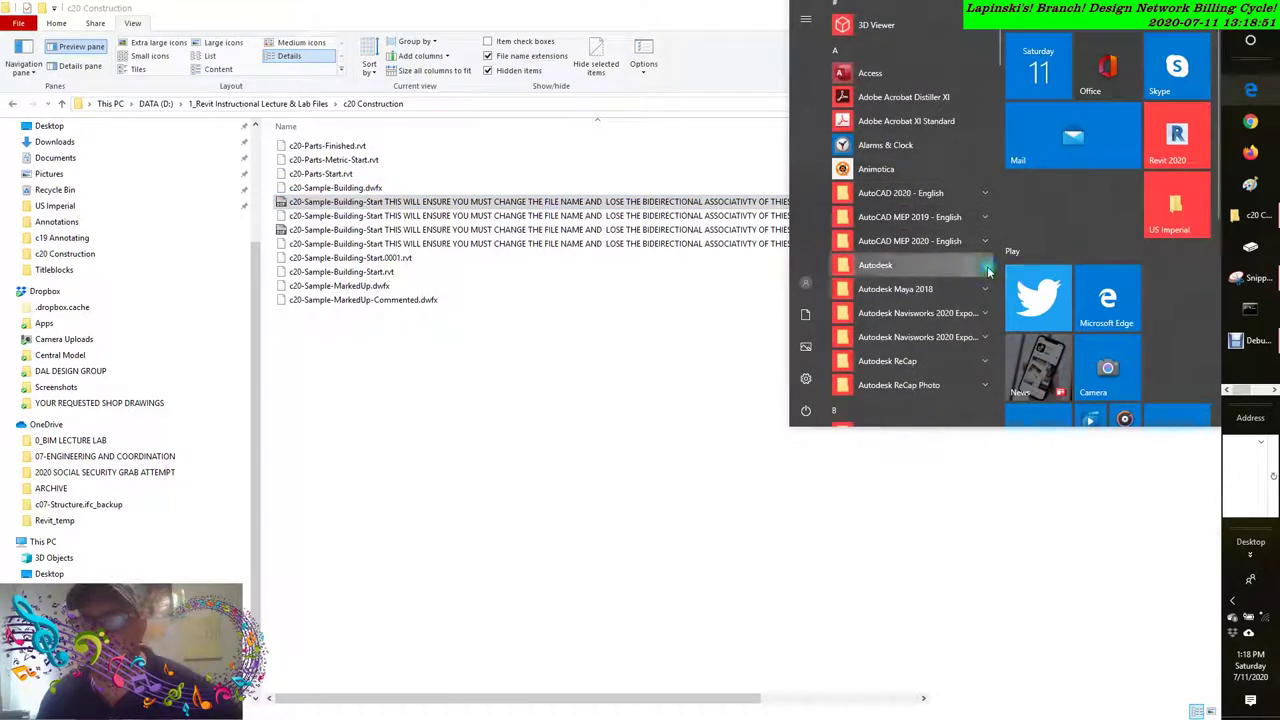
left_click(988, 270)
Expand the Autodesk Maya 2018 folder, then bring Debut Professional to the front
scroll(907, 390, "down", 3)
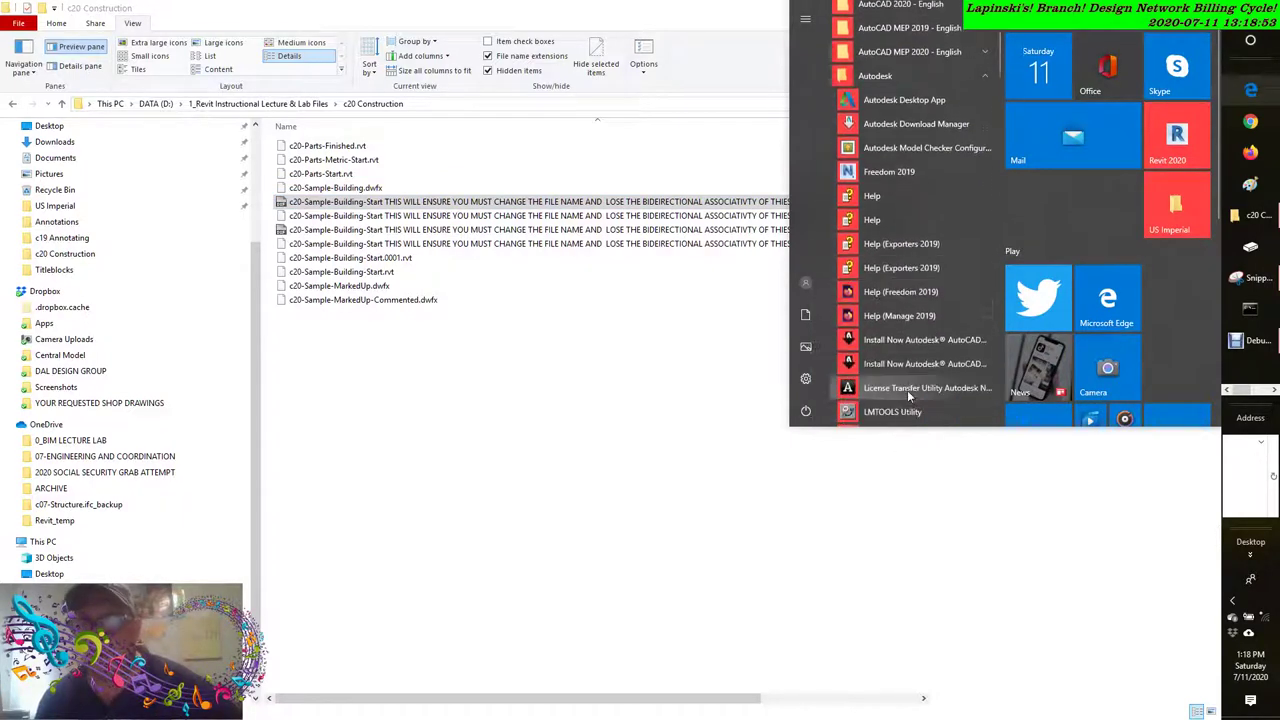
scroll(907, 390, "down", 5)
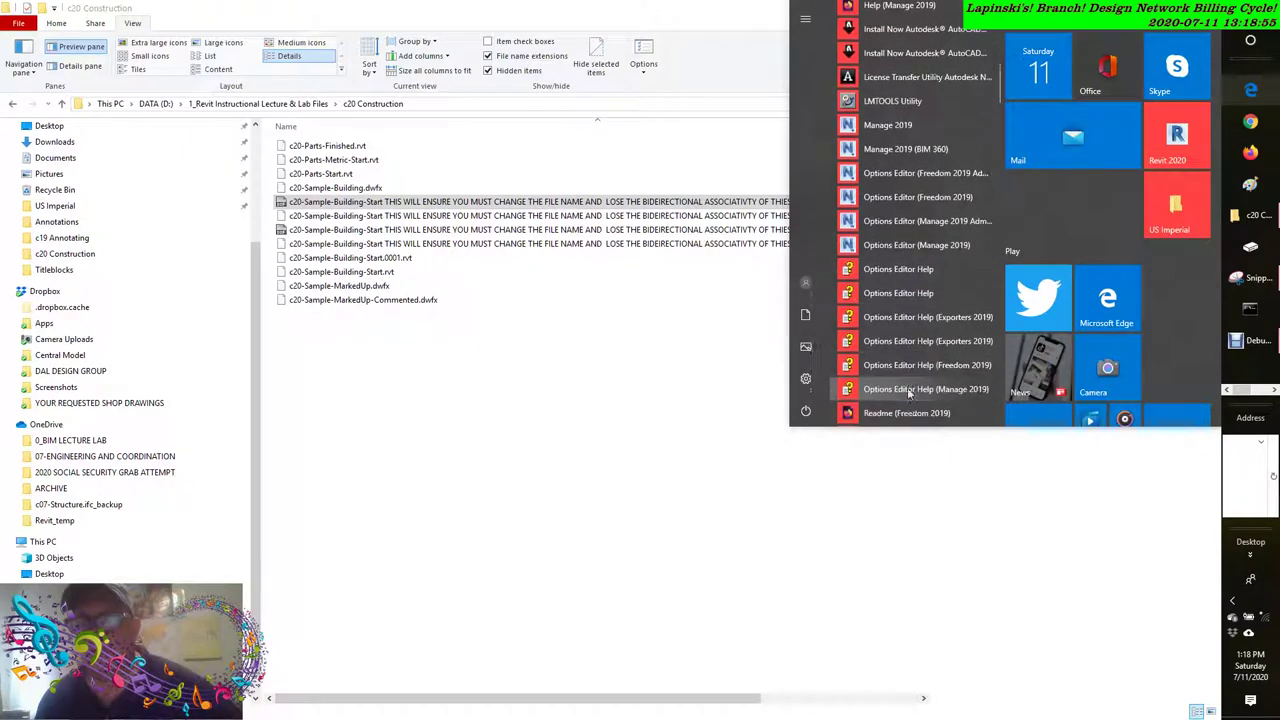
scroll(908, 390, "down", 3)
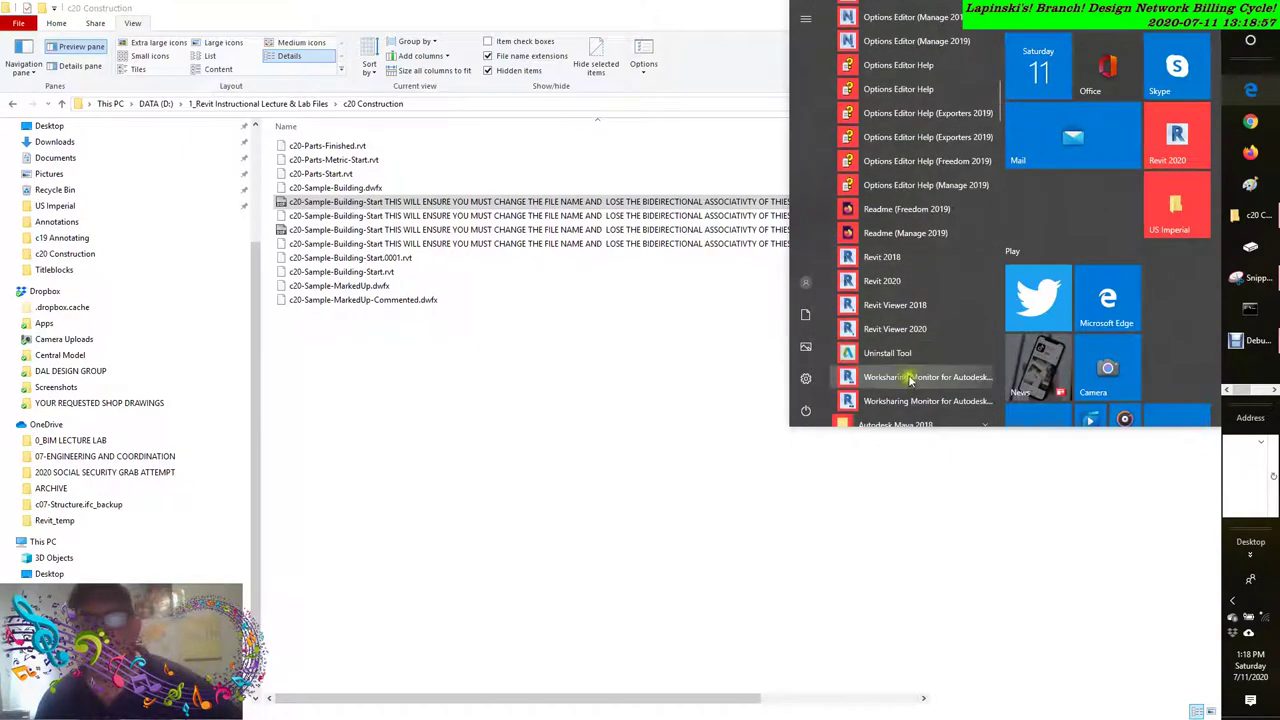
scroll(909, 378, "down", 3)
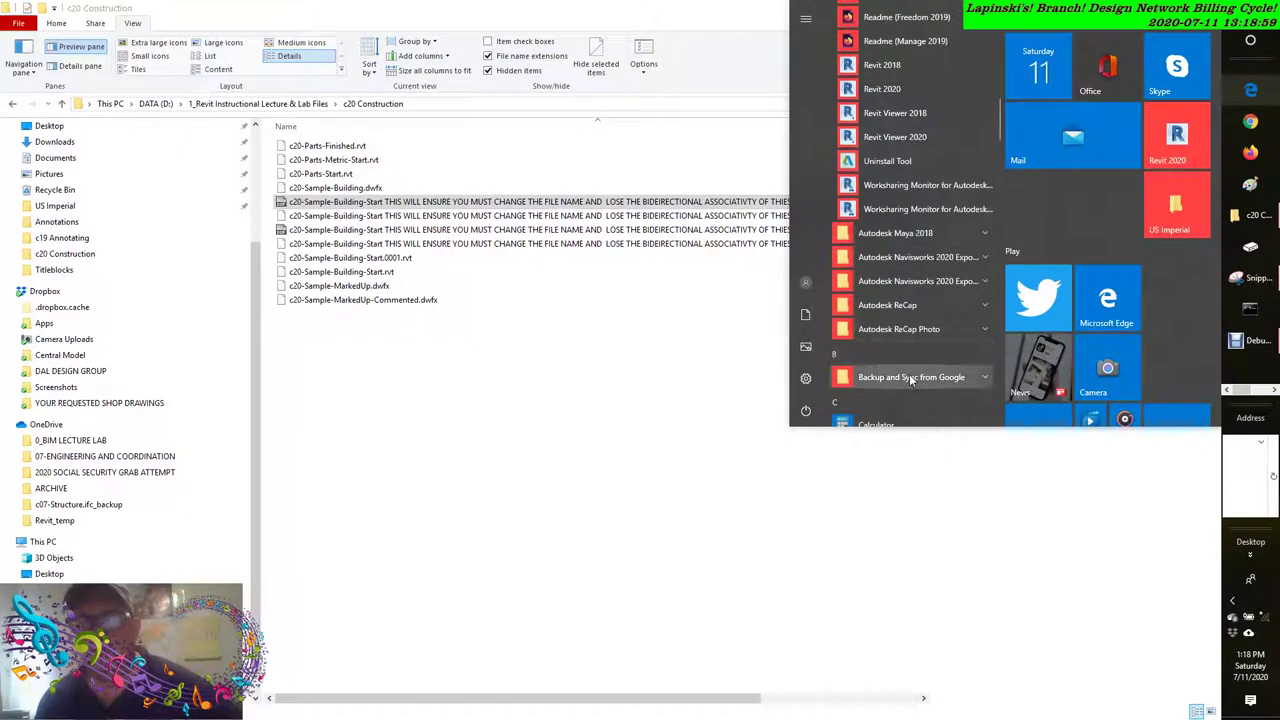
scroll(909, 376, "down", 1)
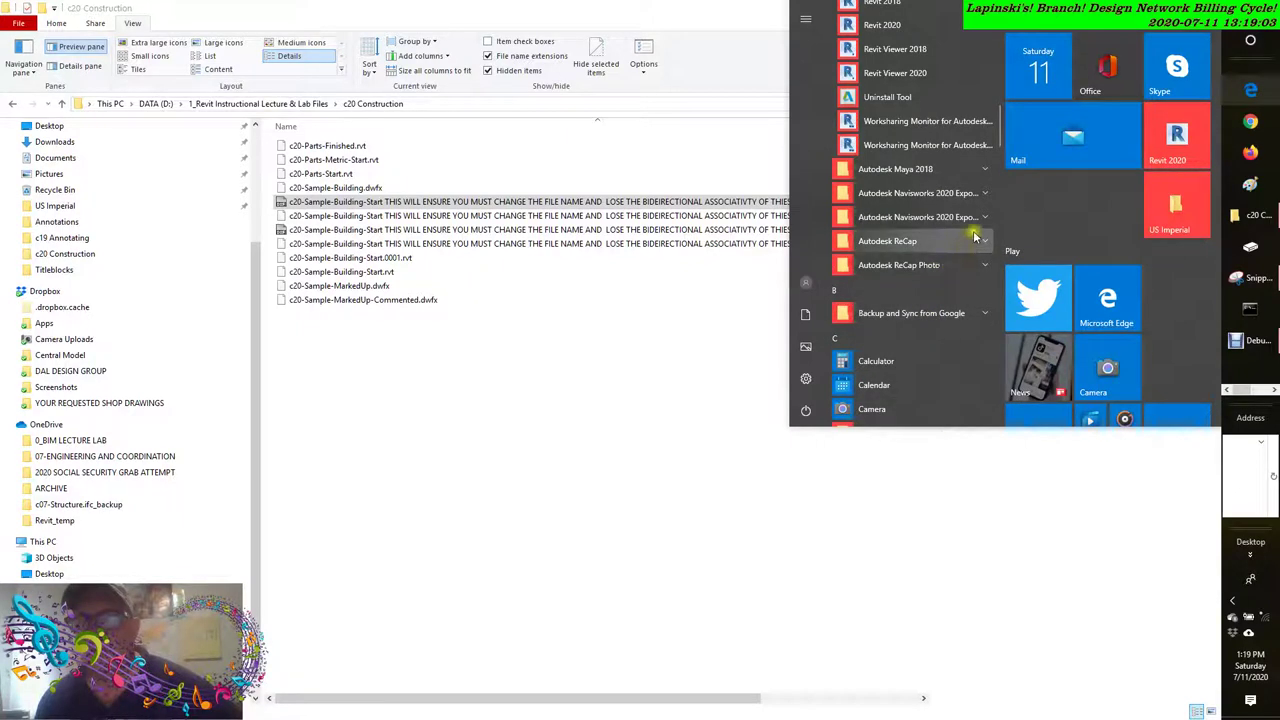
left_click(984, 170)
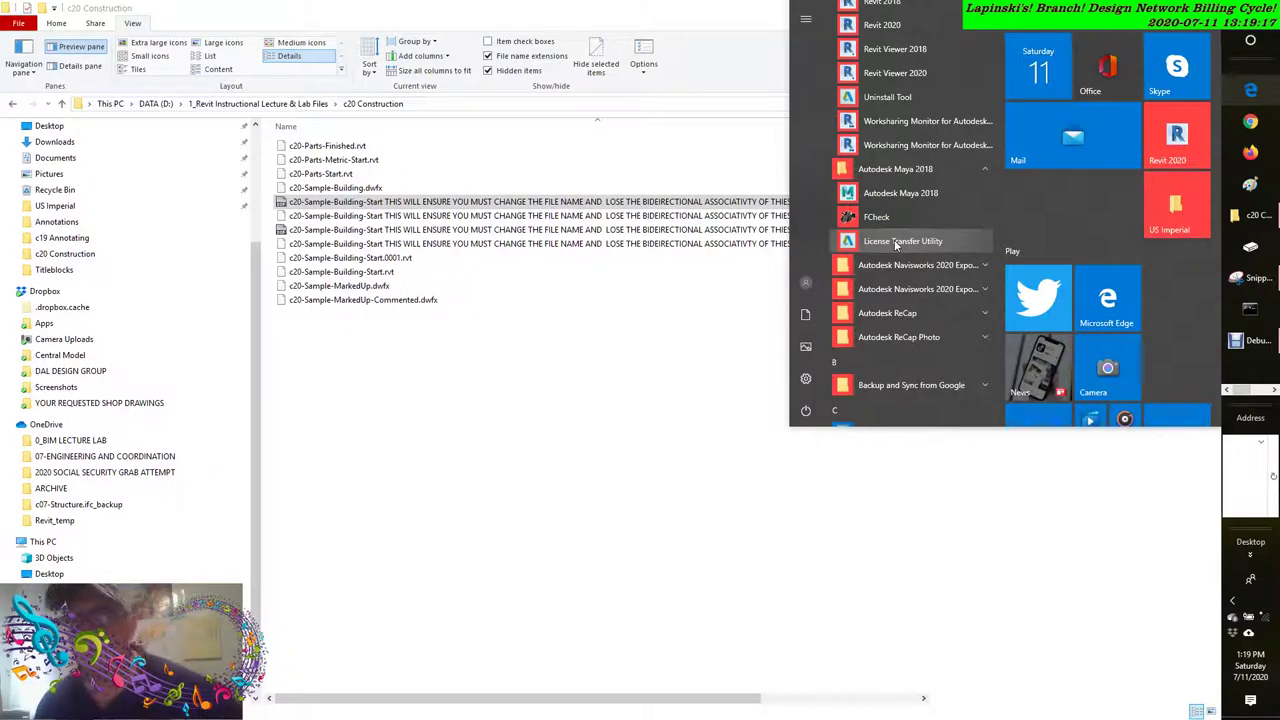
left_click(1256, 339)
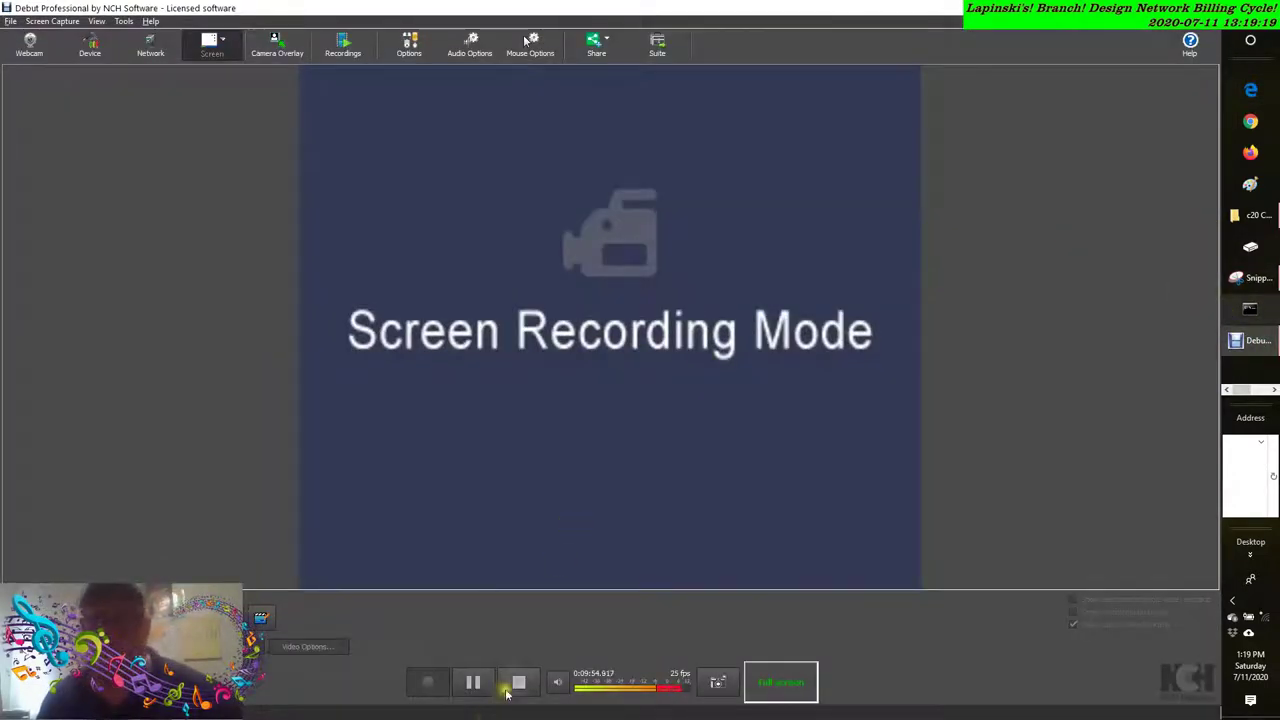